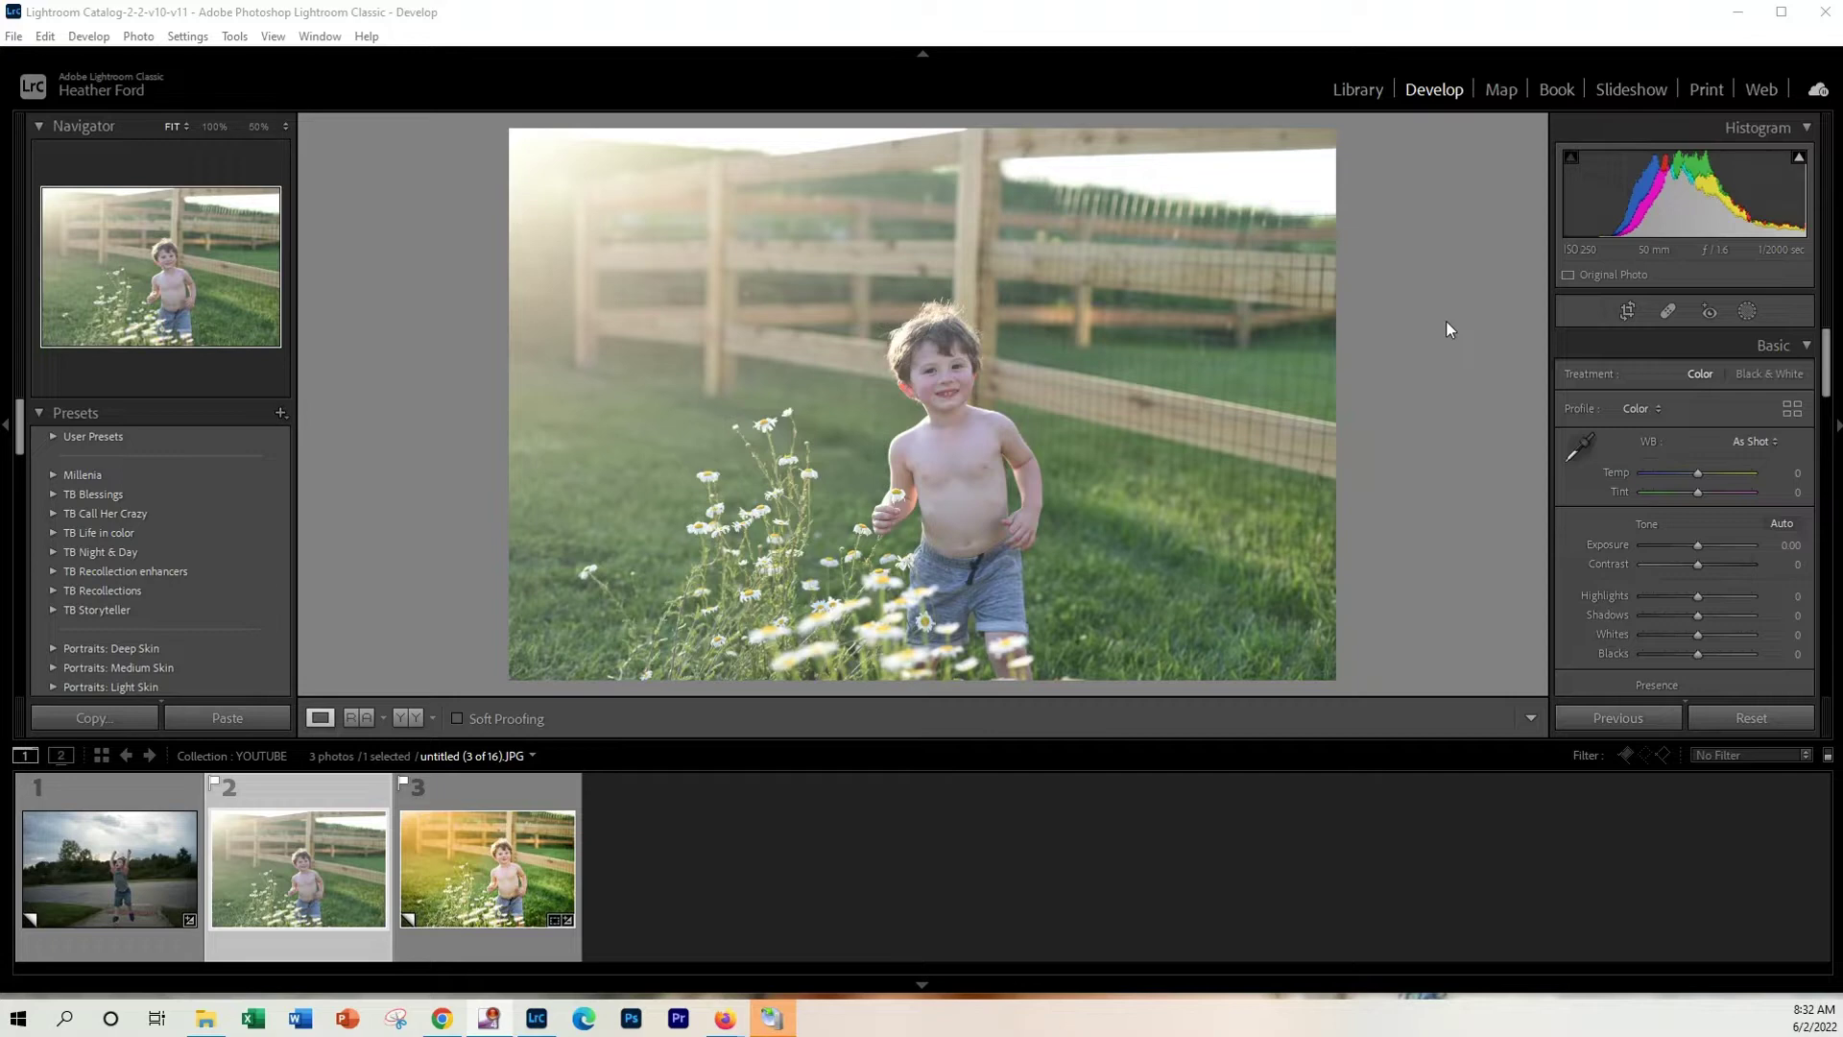
# Crop the unedited photo of the boy tighter, trimming the top and the far fence side while keeping the original aspect ratio
pyautogui.click(547, 872)
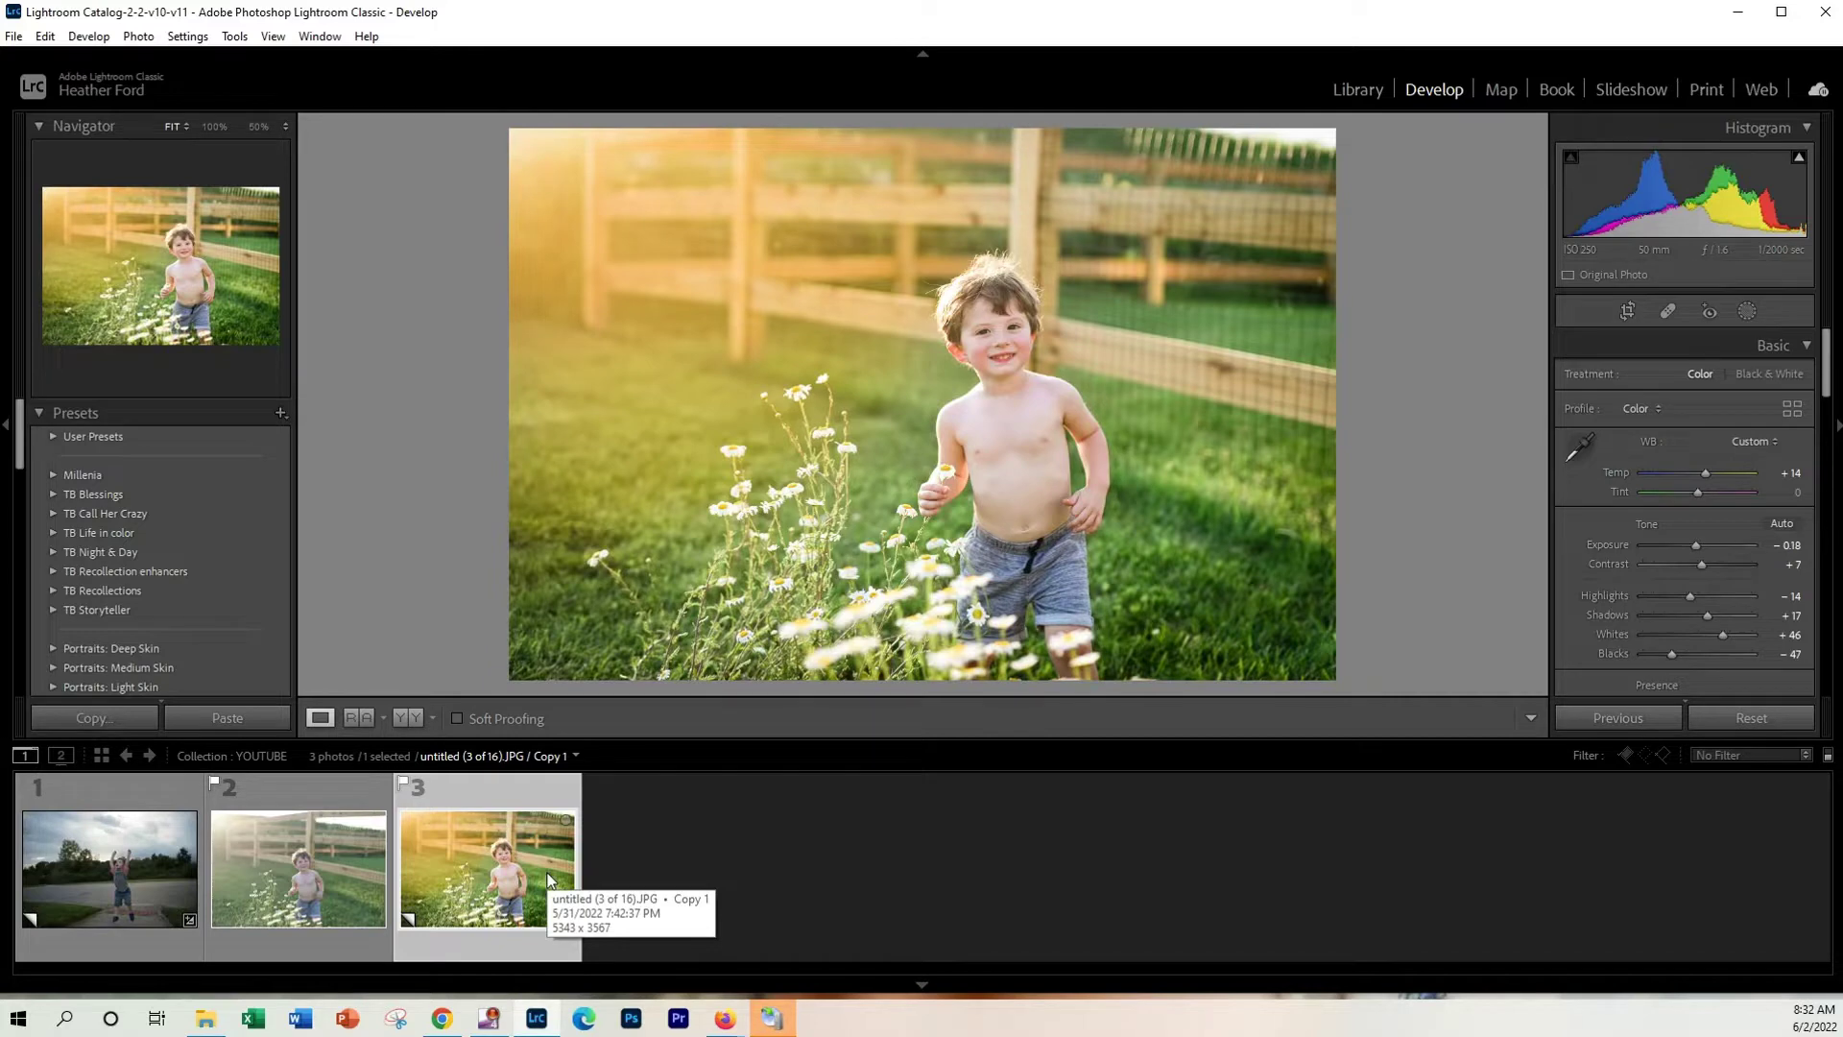
pyautogui.click(338, 870)
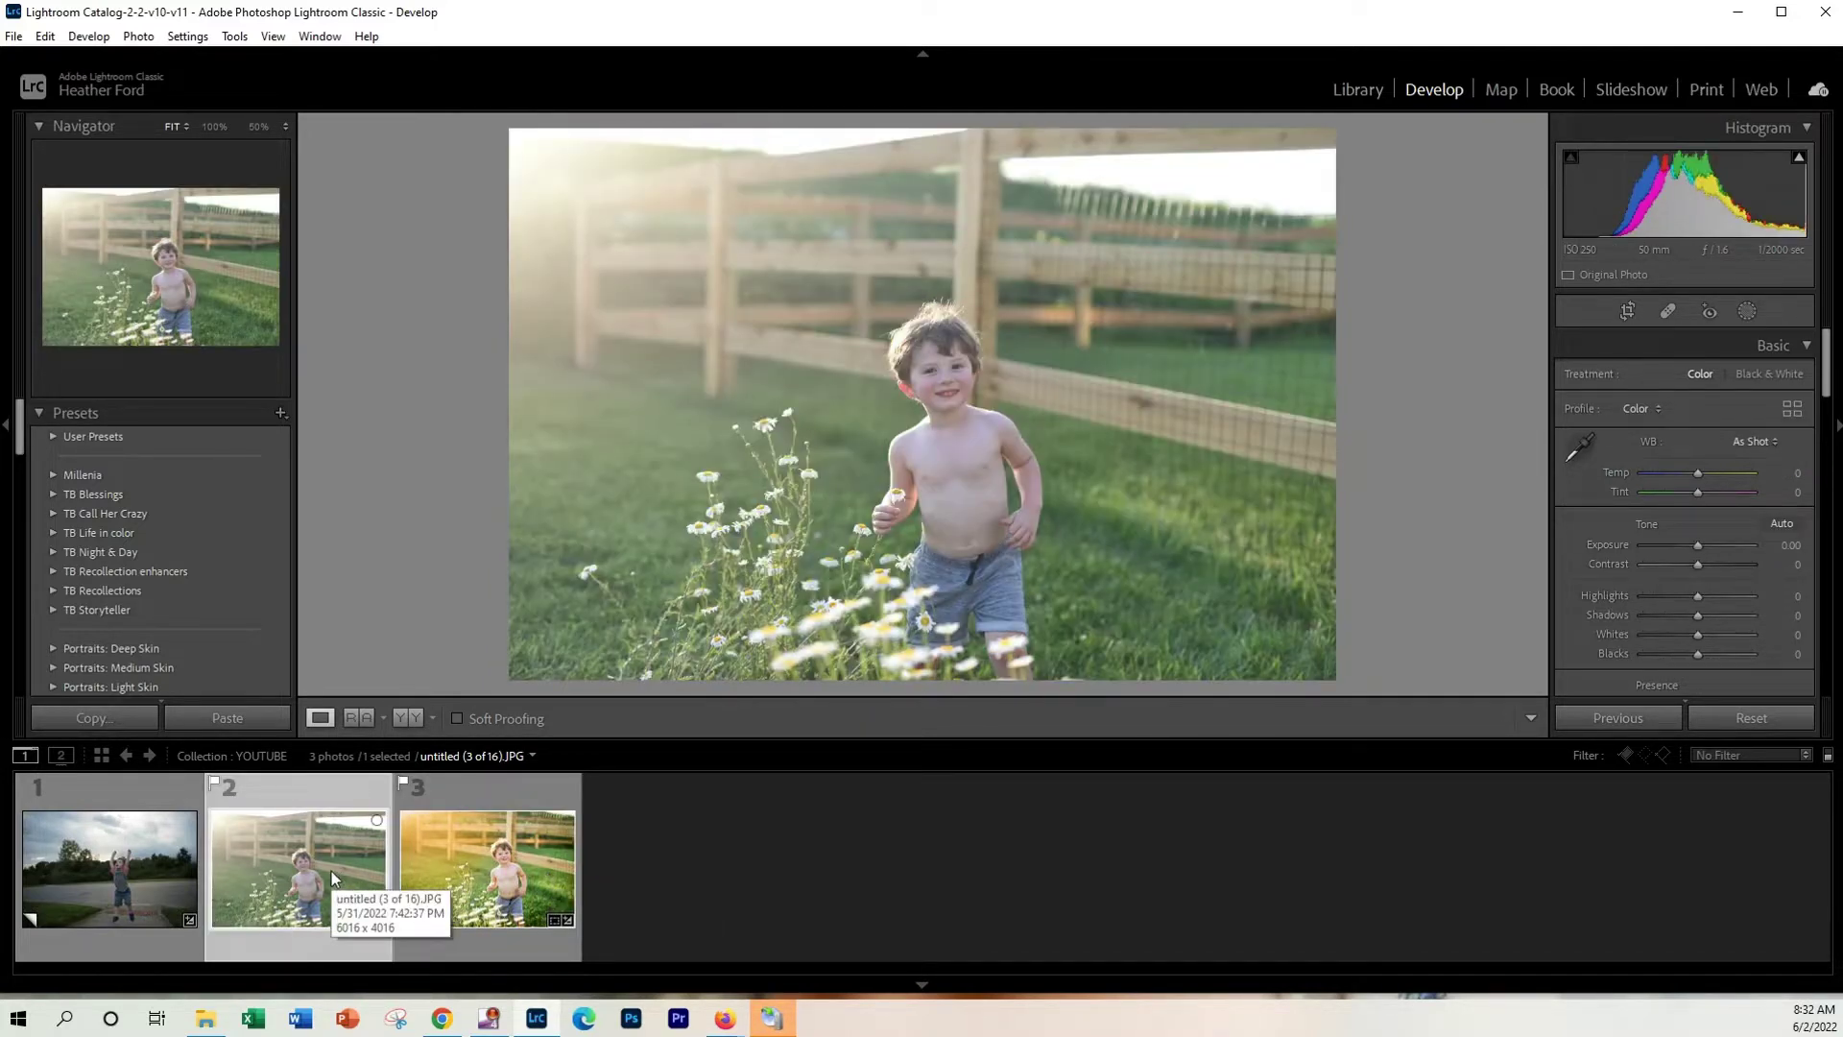
pyautogui.click(1627, 313)
pyautogui.moveTo(1330, 135); pyautogui.dragTo(1300, 163)
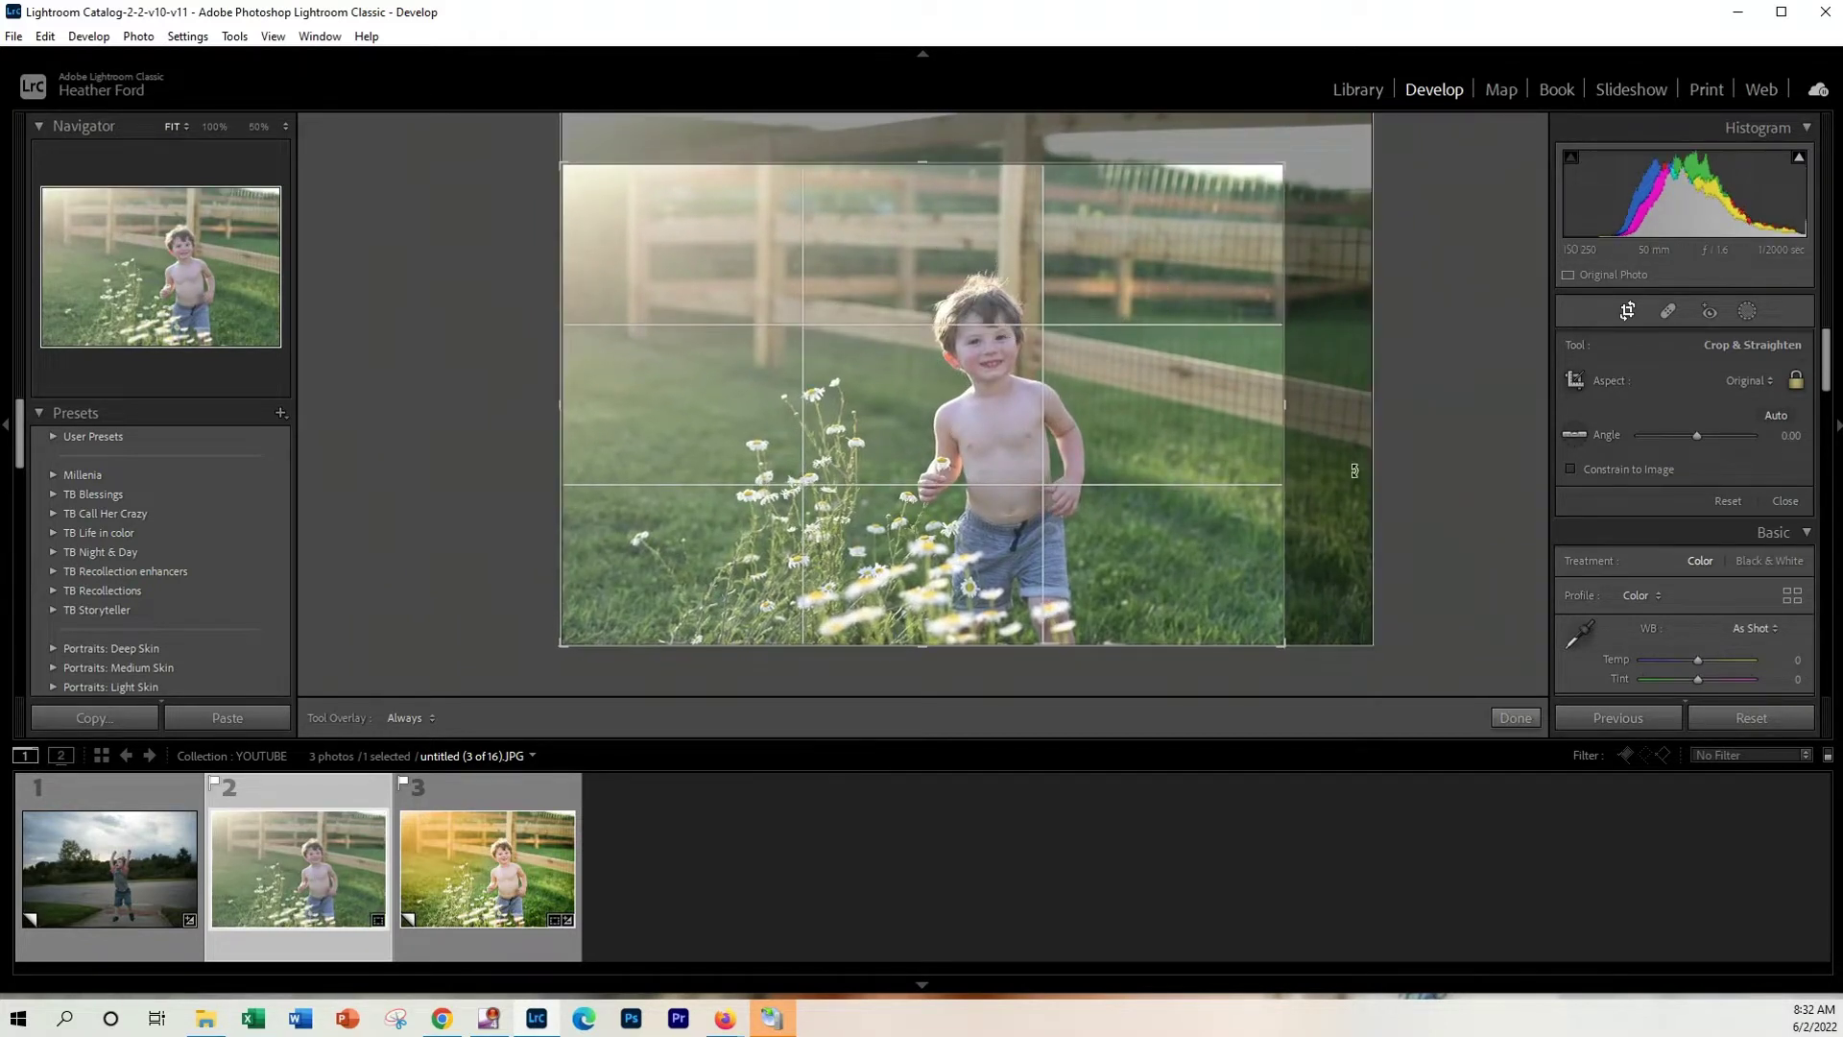
pyautogui.click(1514, 719)
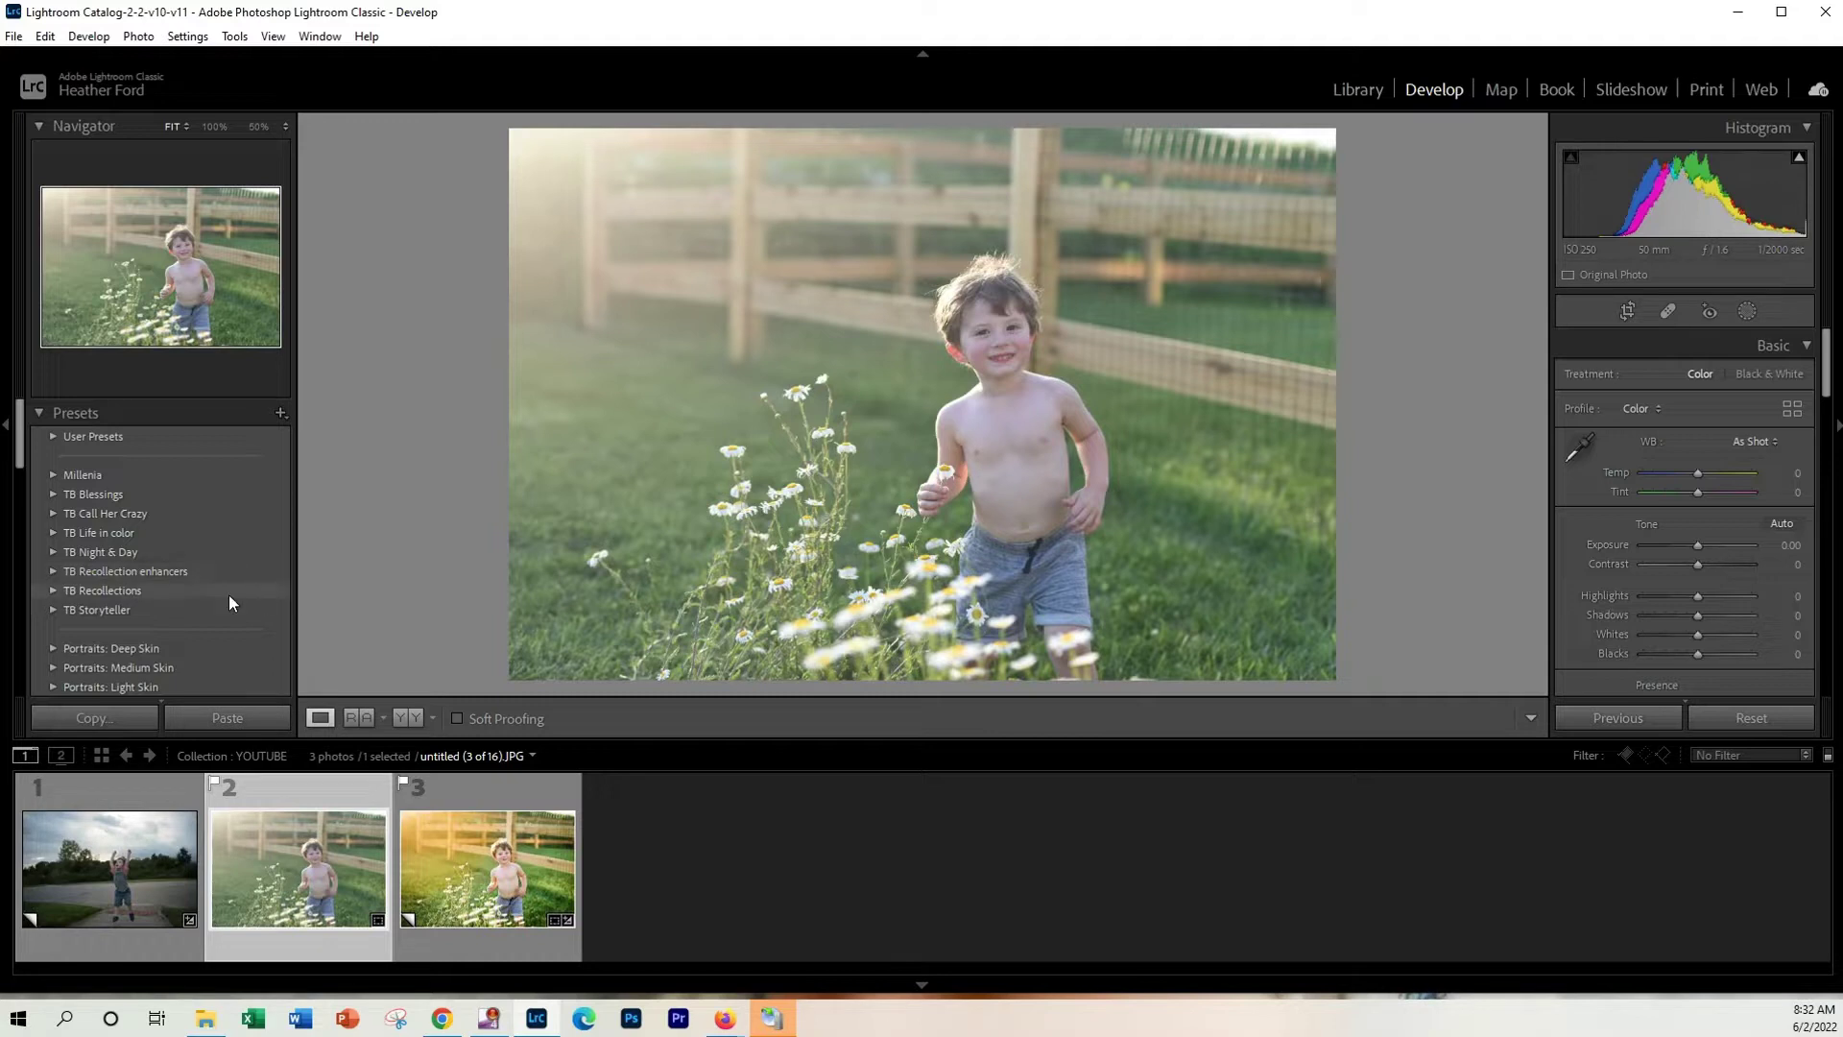
# Apply the ST12 preset from the TB Storyteller collection to the cropped photo
pyautogui.click(48, 609)
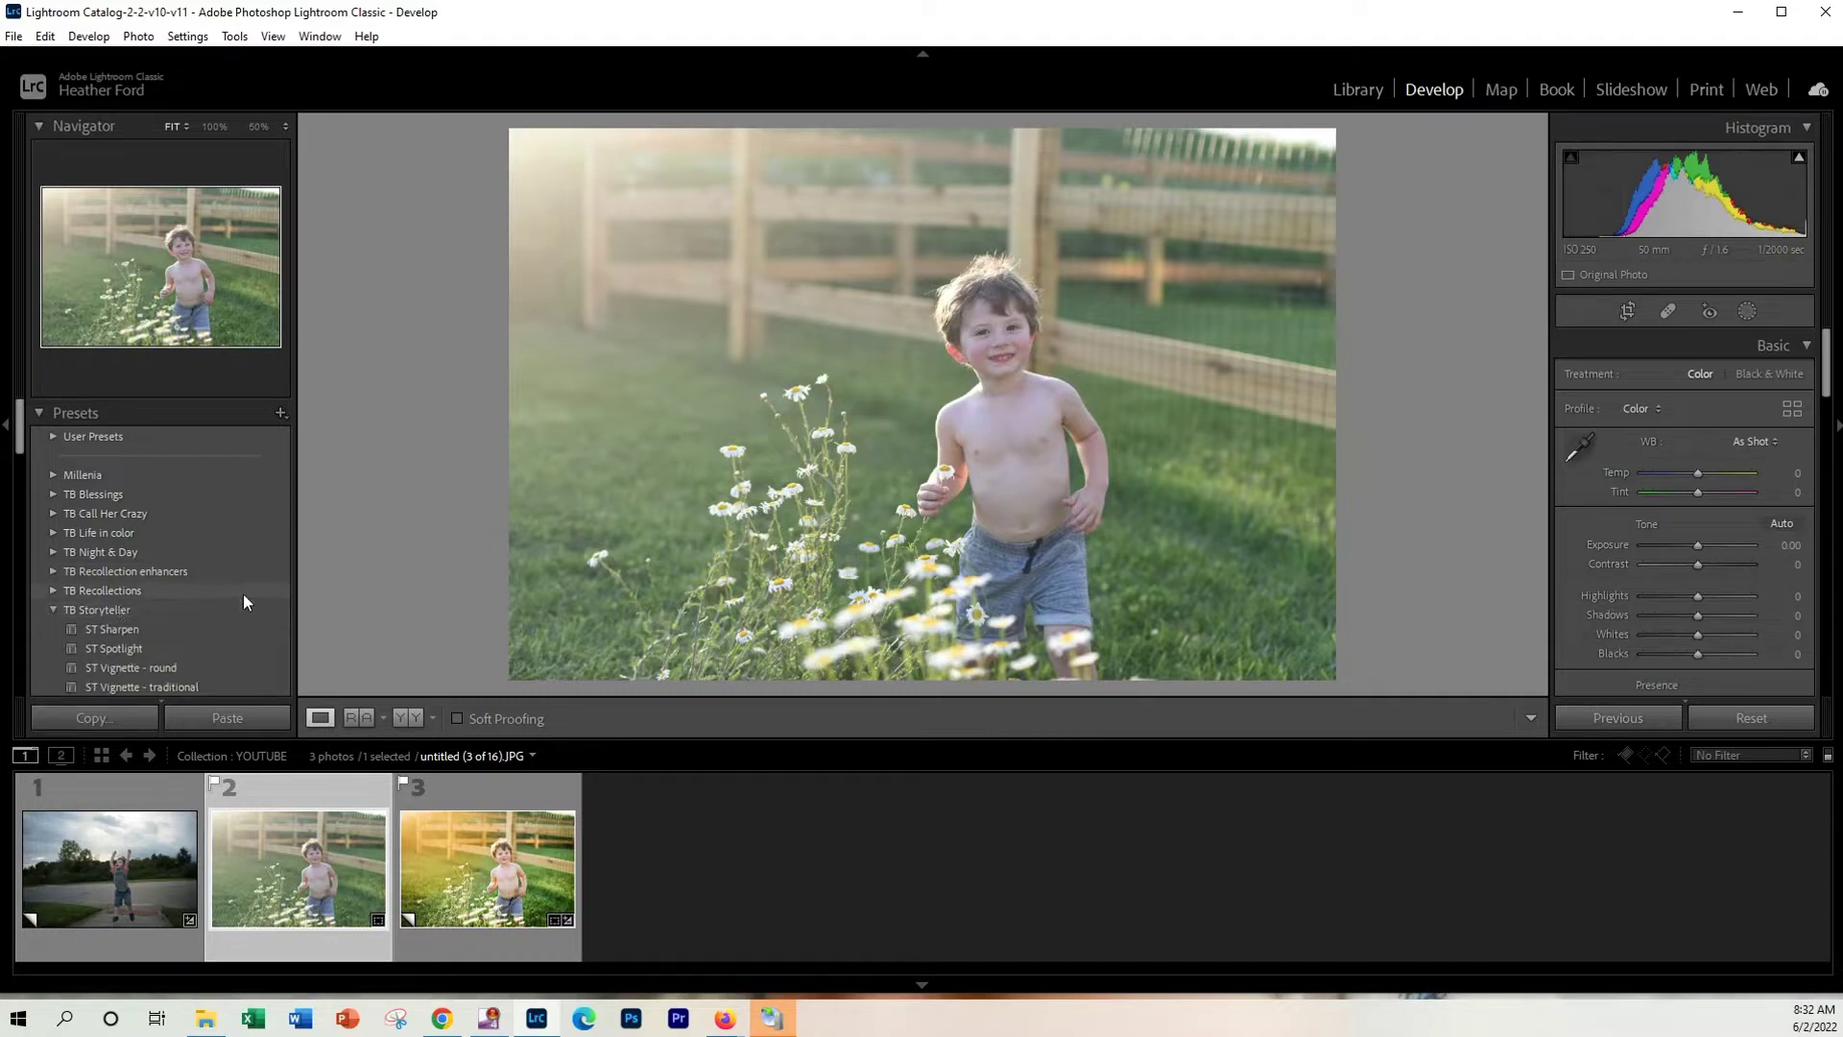
pyautogui.scroll(-3, 225, 601)
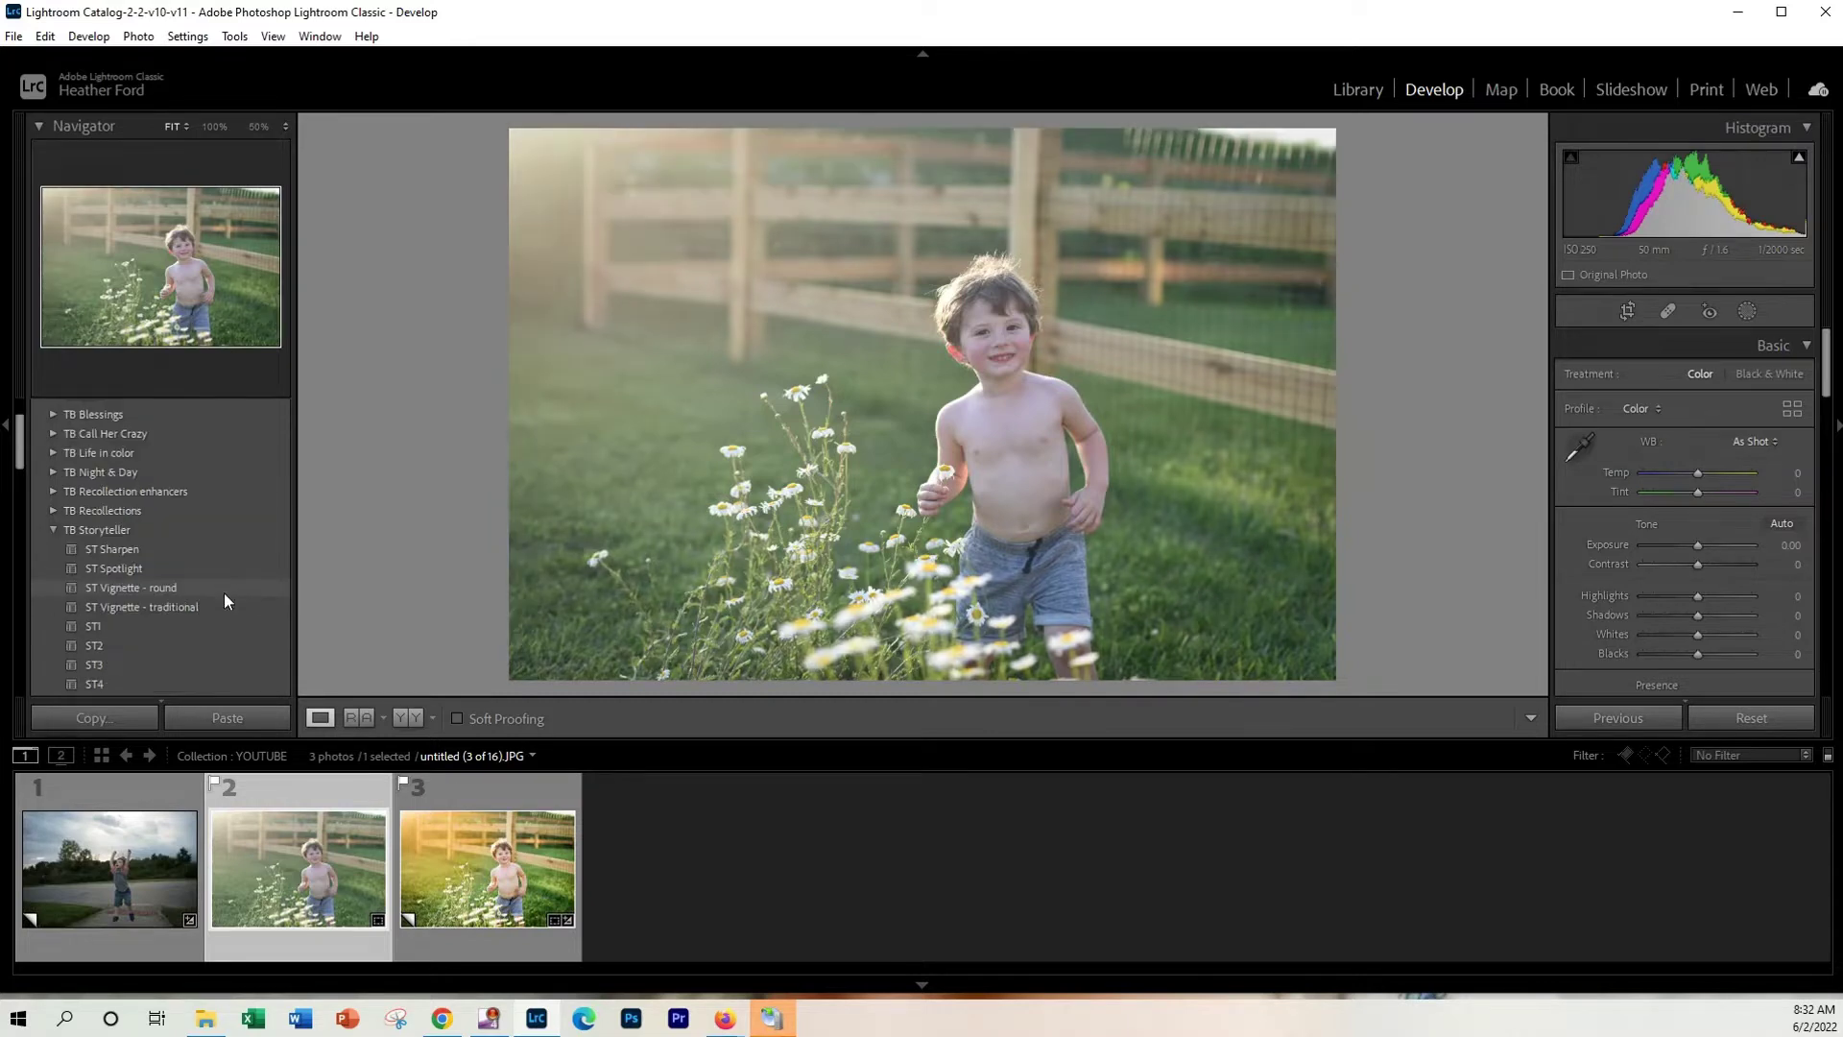
pyautogui.scroll(-10, 225, 600)
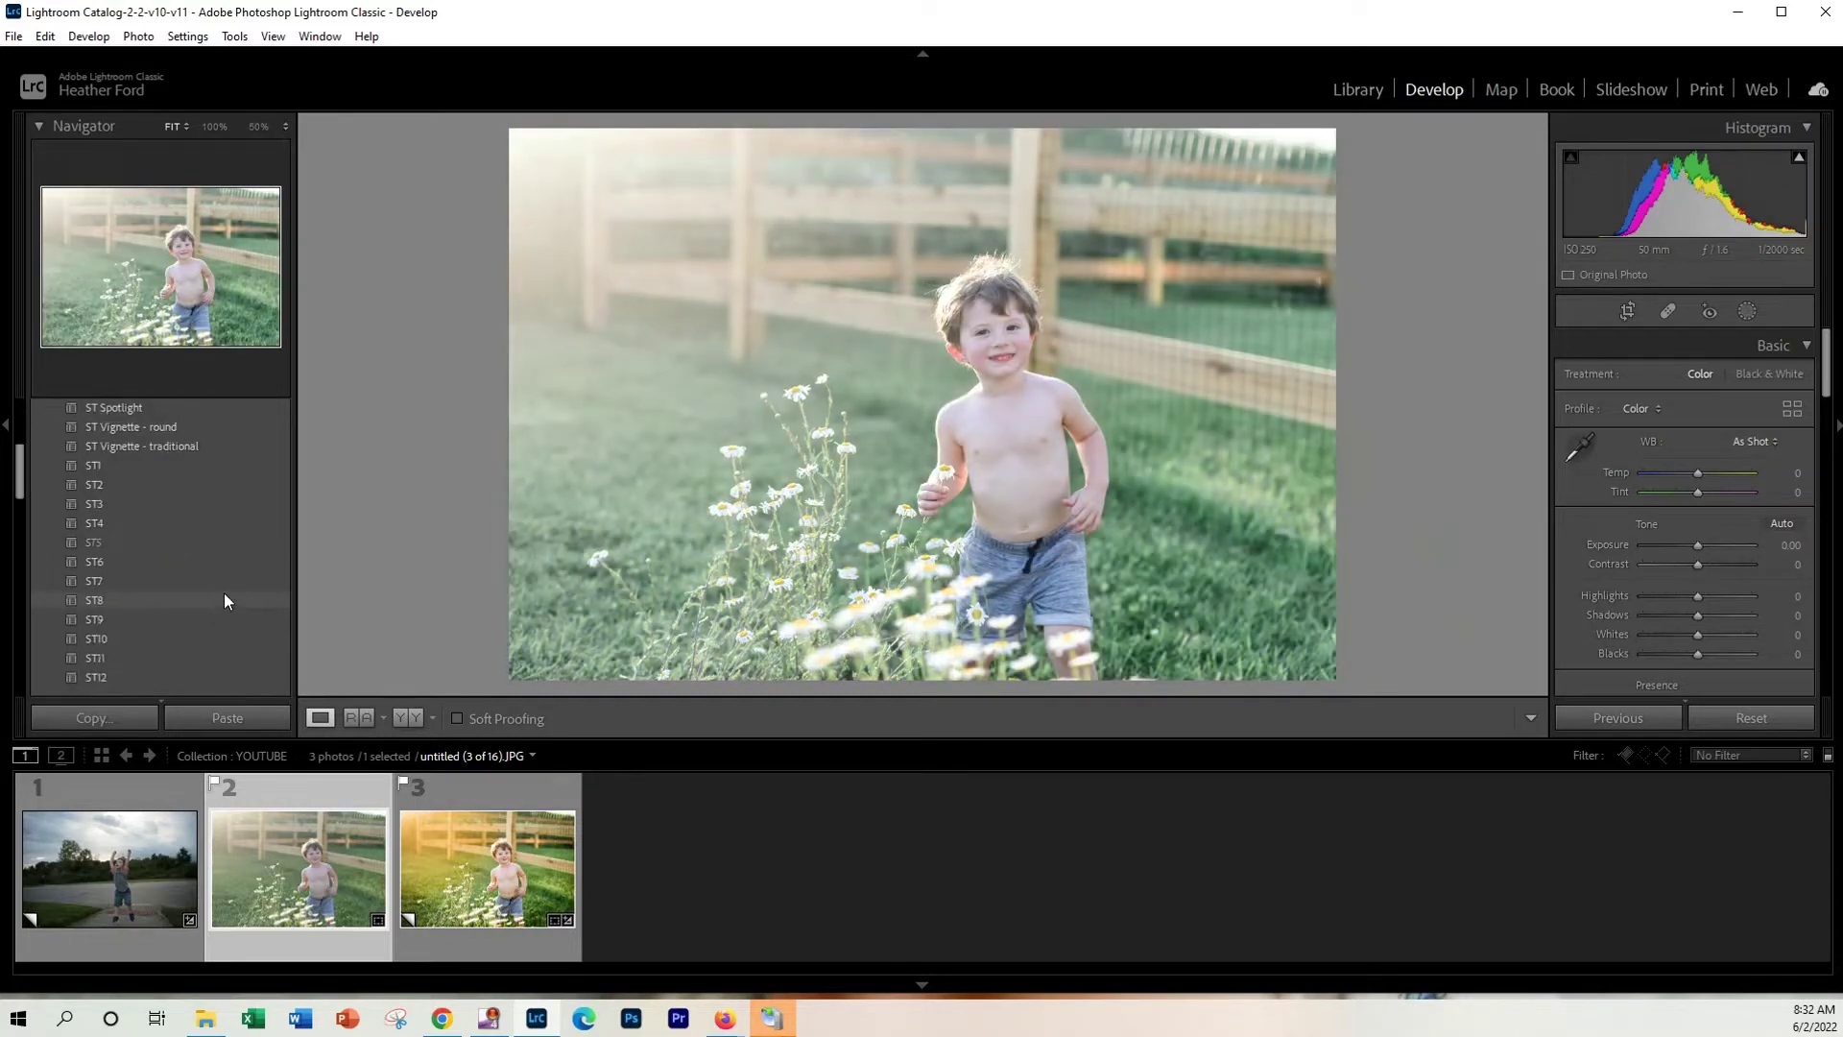
pyautogui.scroll(2, 225, 601)
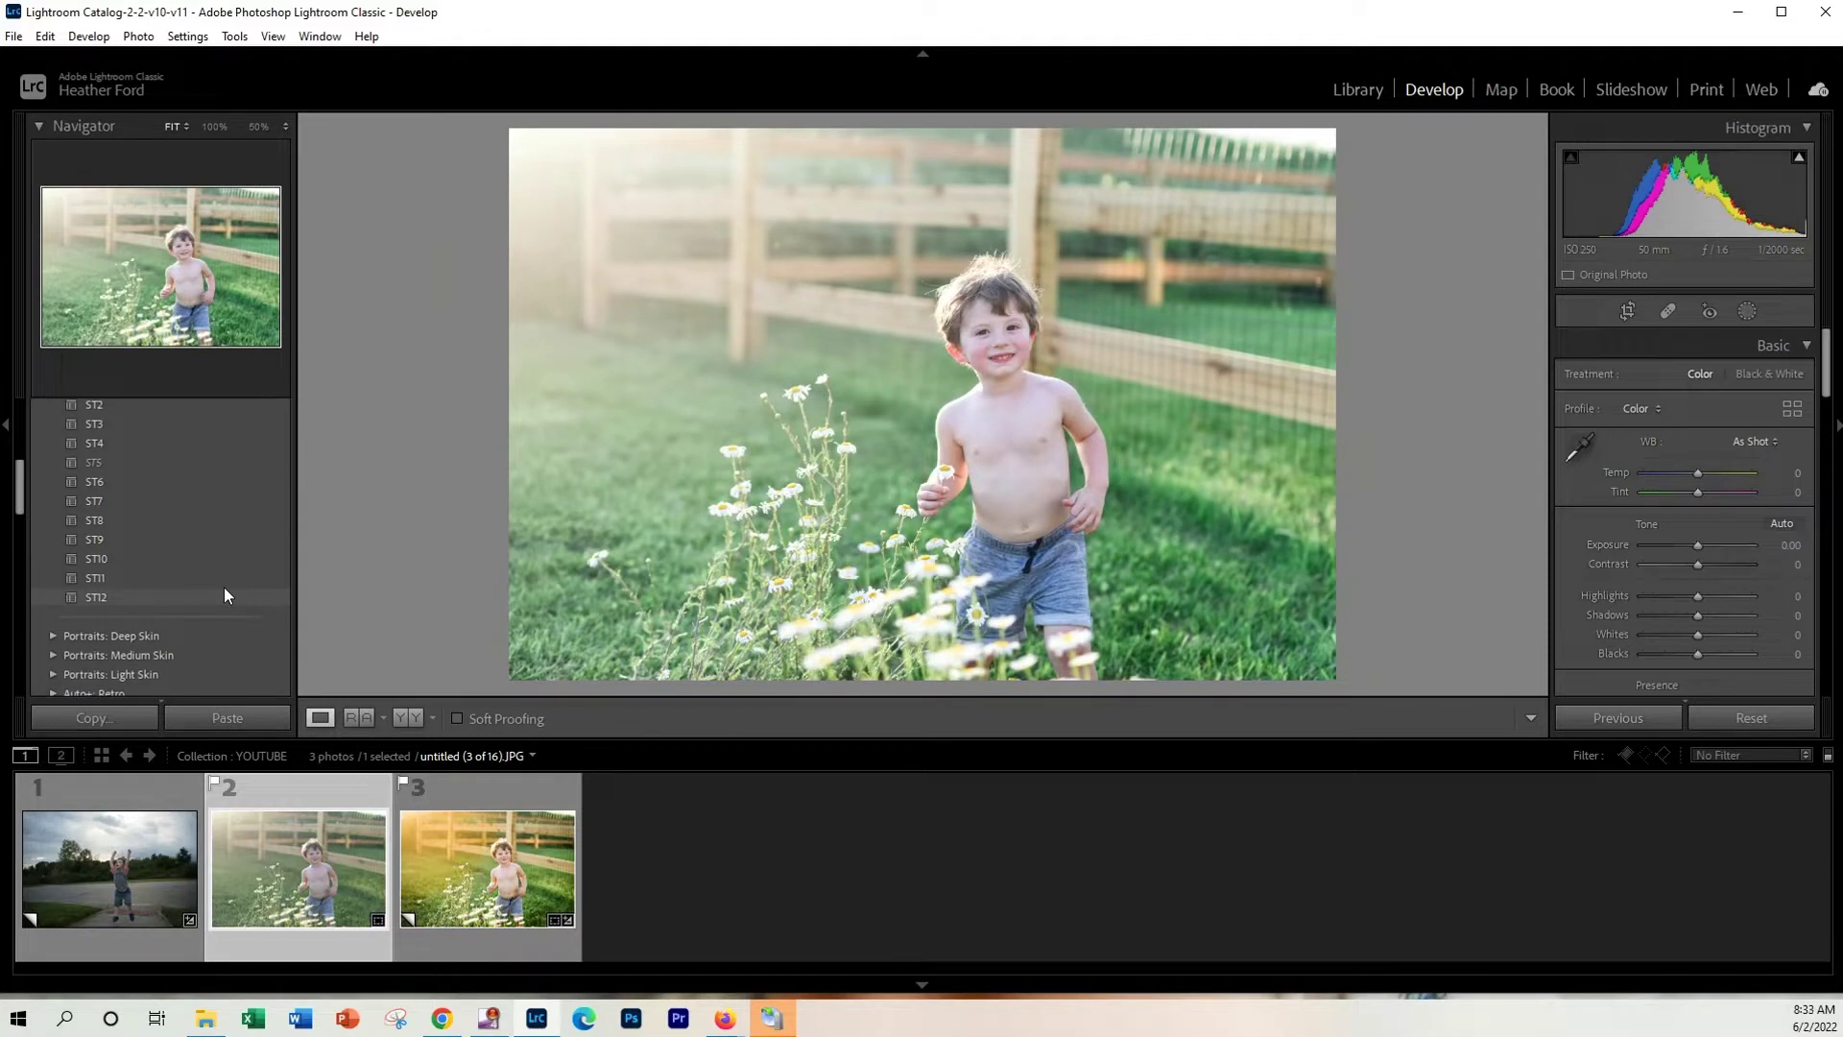
pyautogui.click(90, 598)
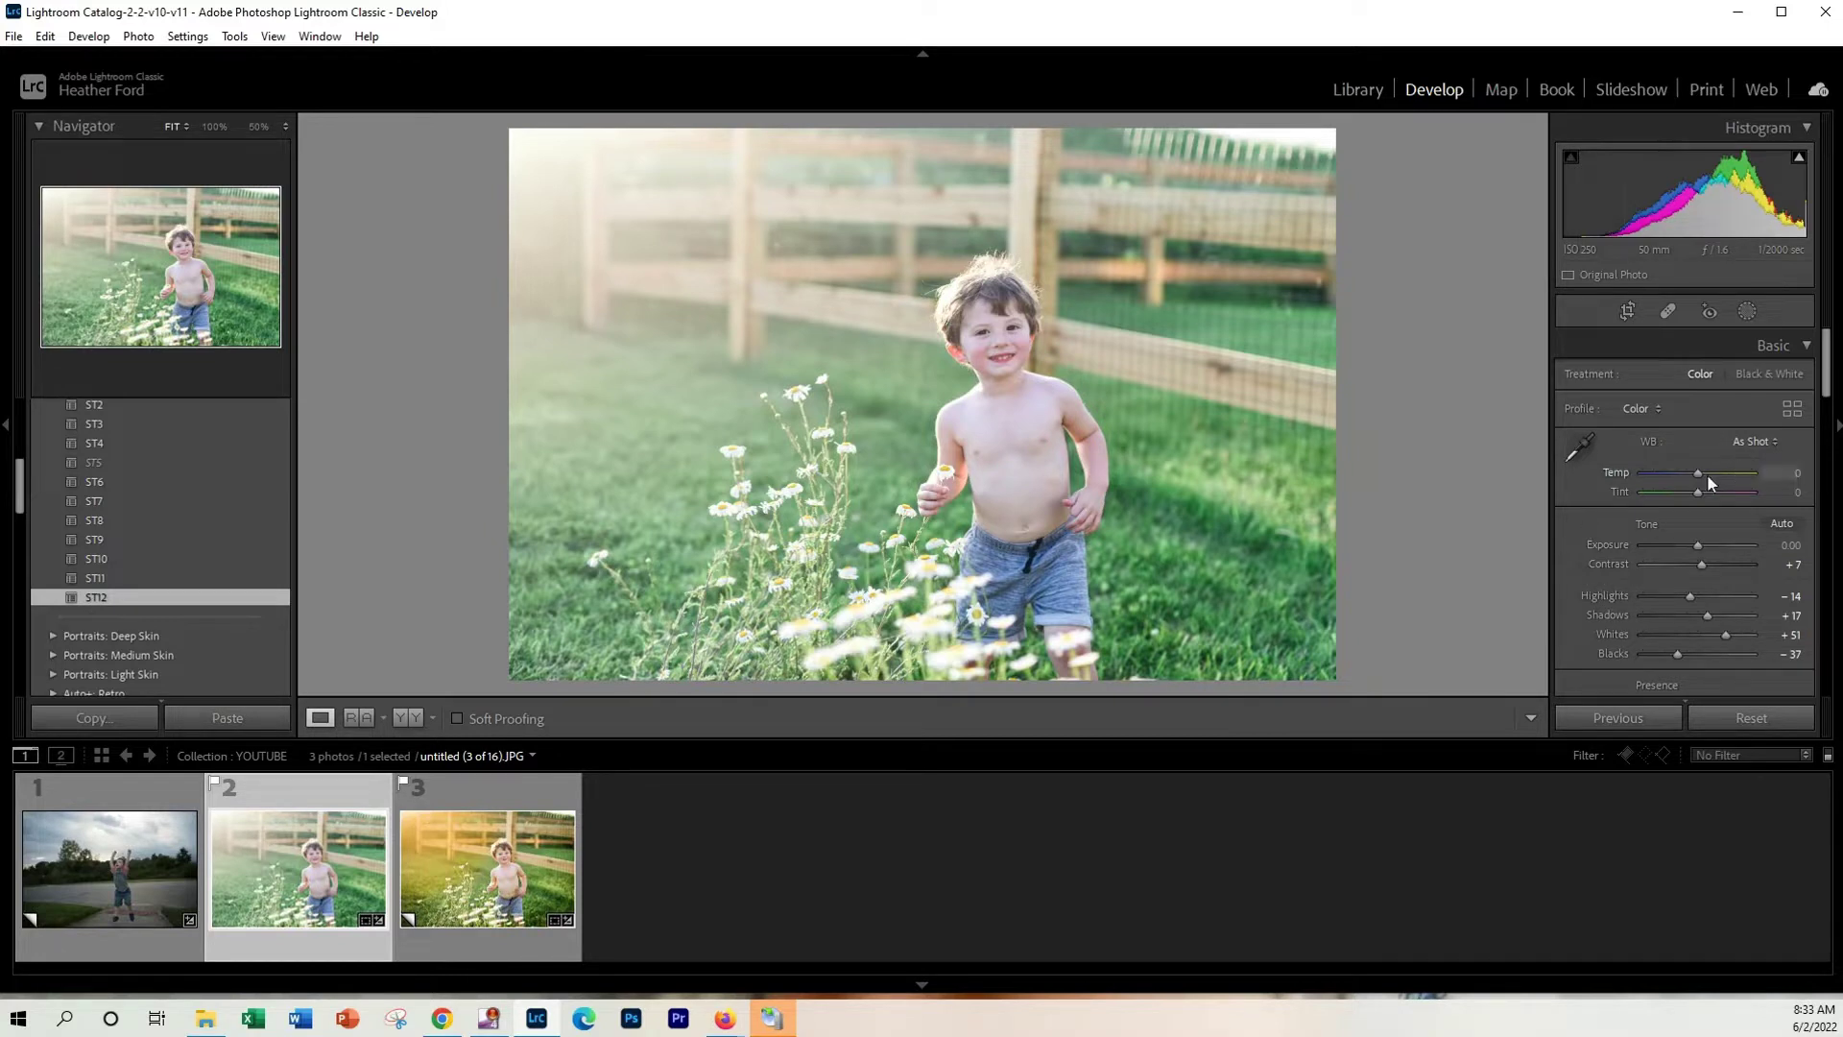
# Fine-tune the photo's basic adjustments: temperature +7, exposure -0.18, contrast +9 and blacks -47
pyautogui.moveTo(1696, 483); pyautogui.dragTo(1703, 483)
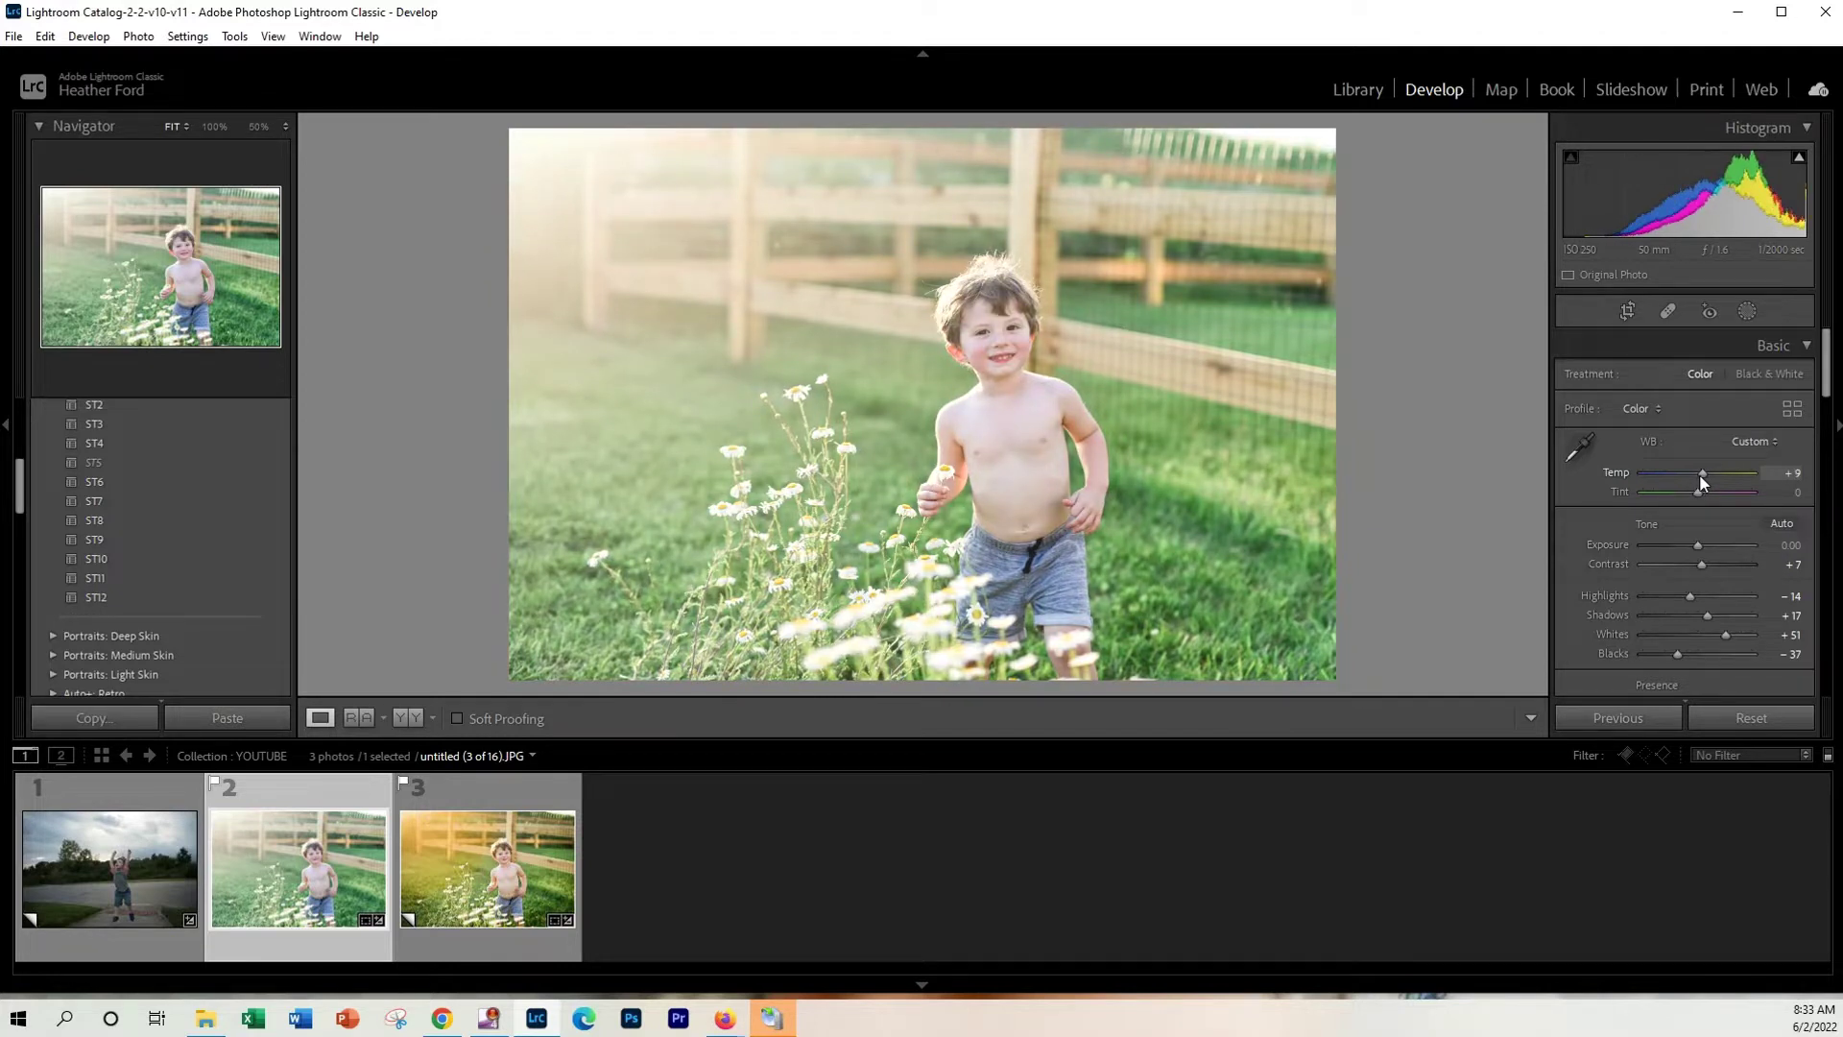
pyautogui.moveTo(1702, 482); pyautogui.dragTo(1700, 483)
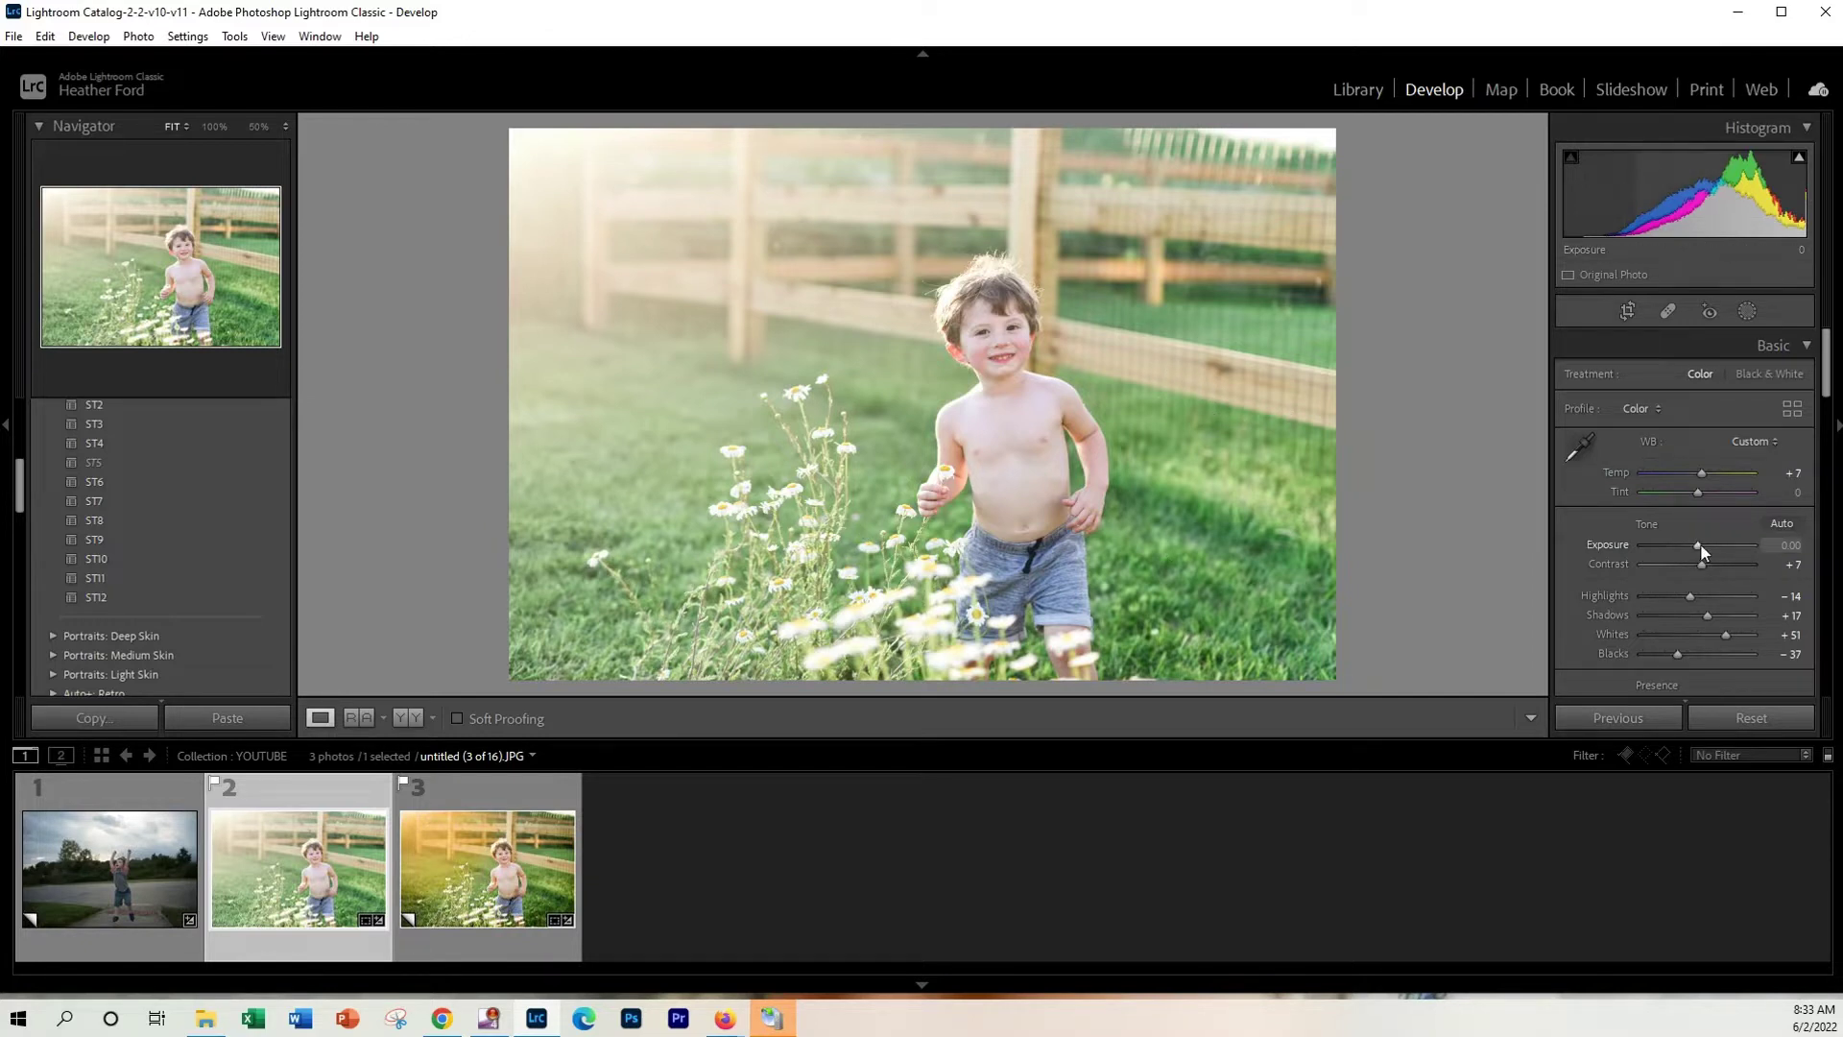
pyautogui.moveTo(1701, 546); pyautogui.dragTo(1697, 543)
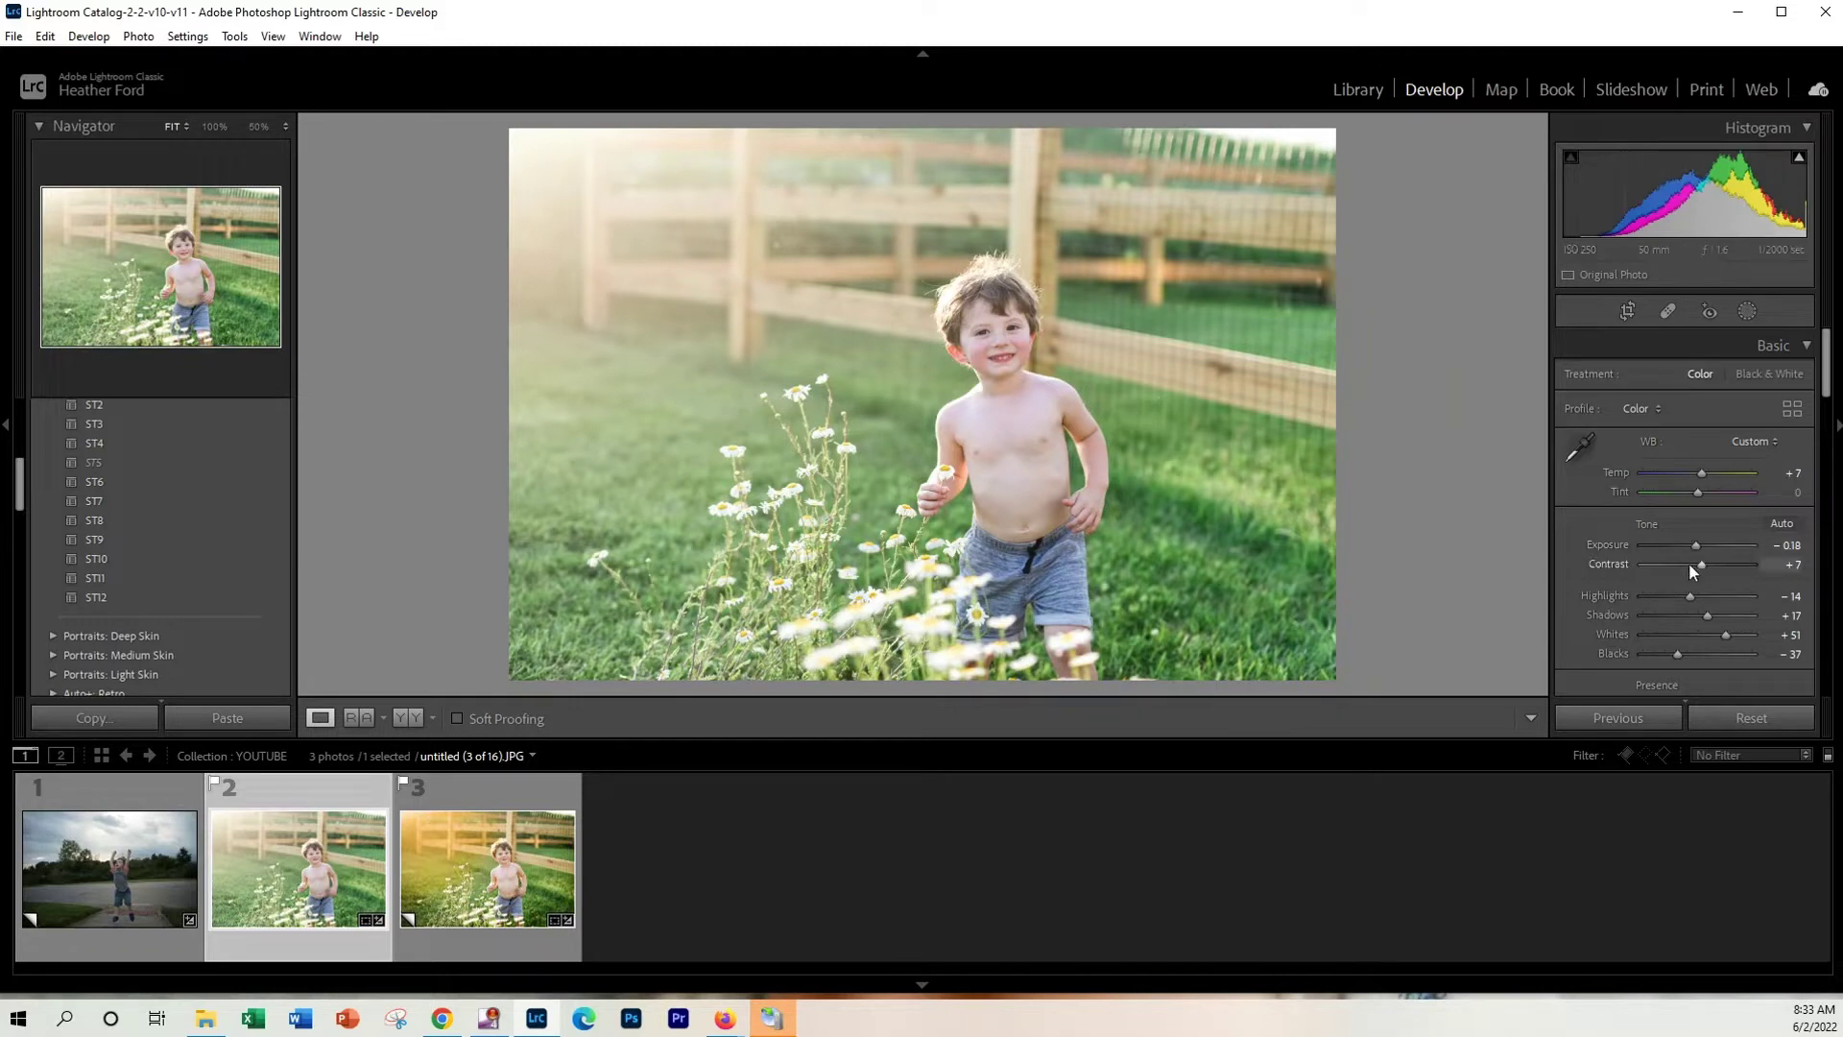
pyautogui.moveTo(1701, 565); pyautogui.dragTo(1703, 566)
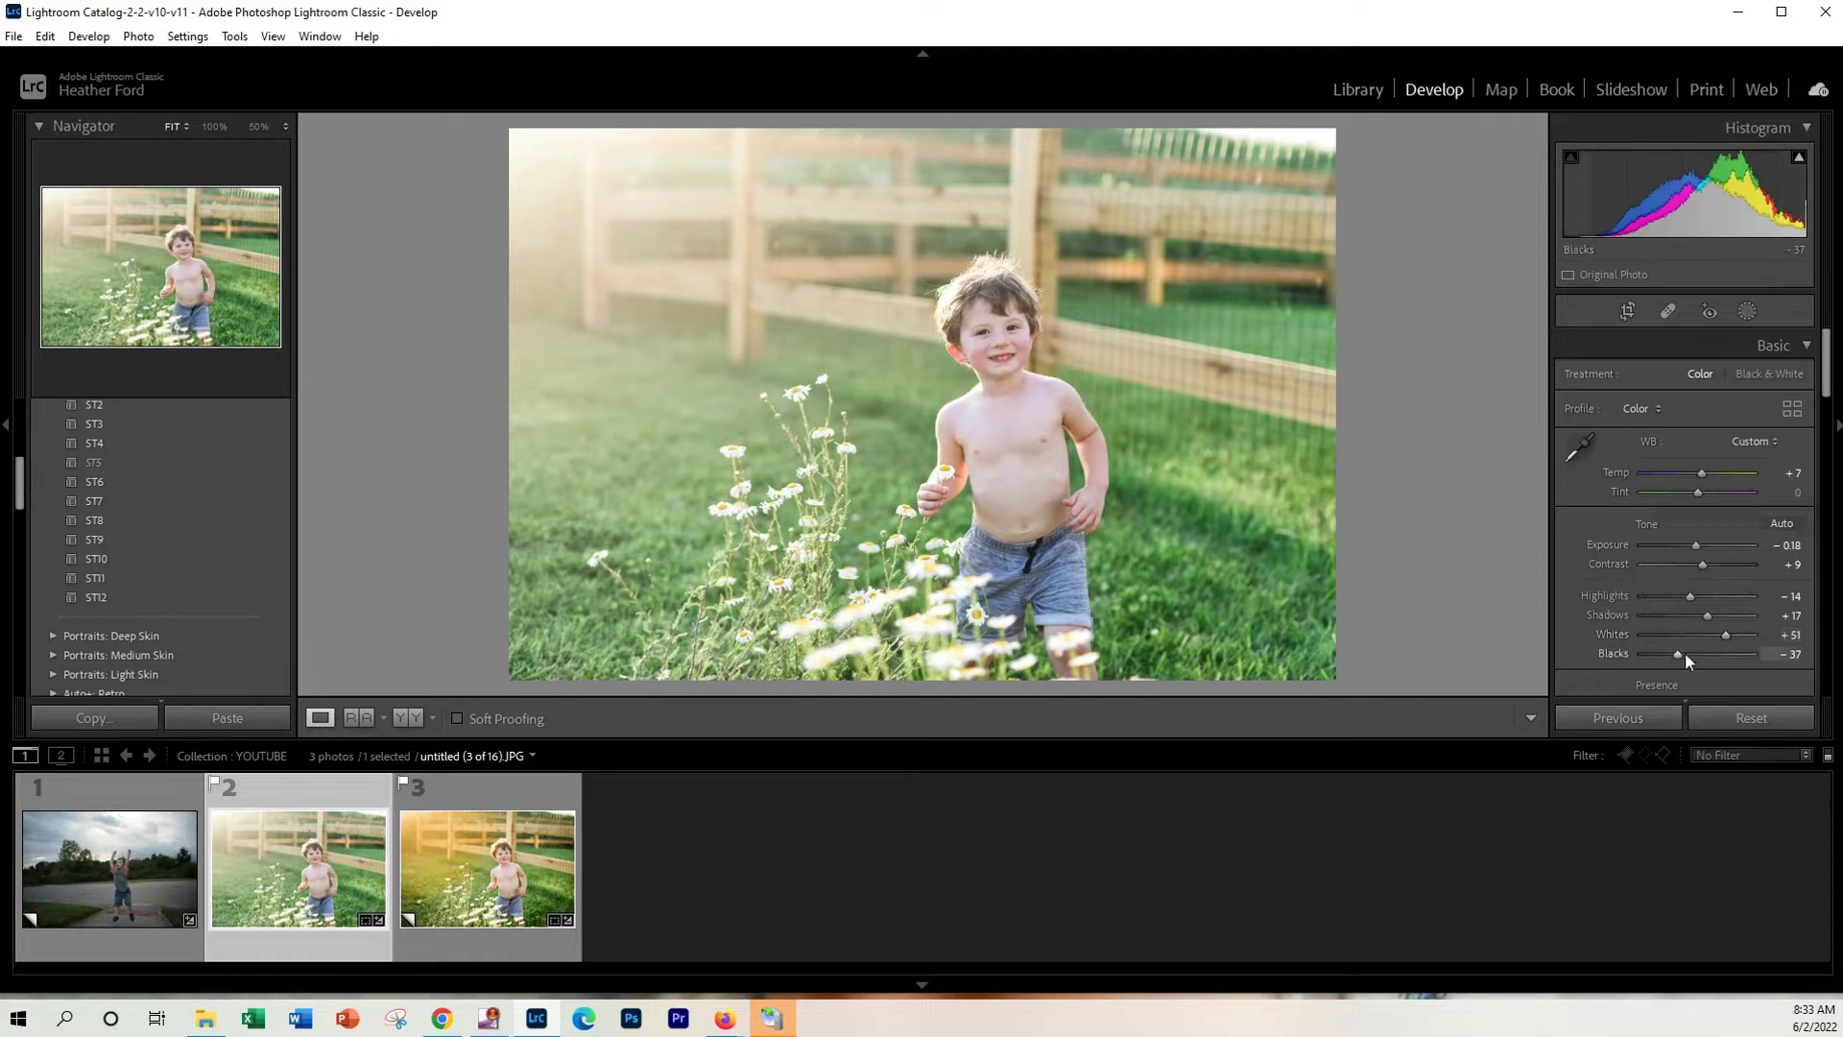
pyautogui.moveTo(1680, 653); pyautogui.dragTo(1674, 654)
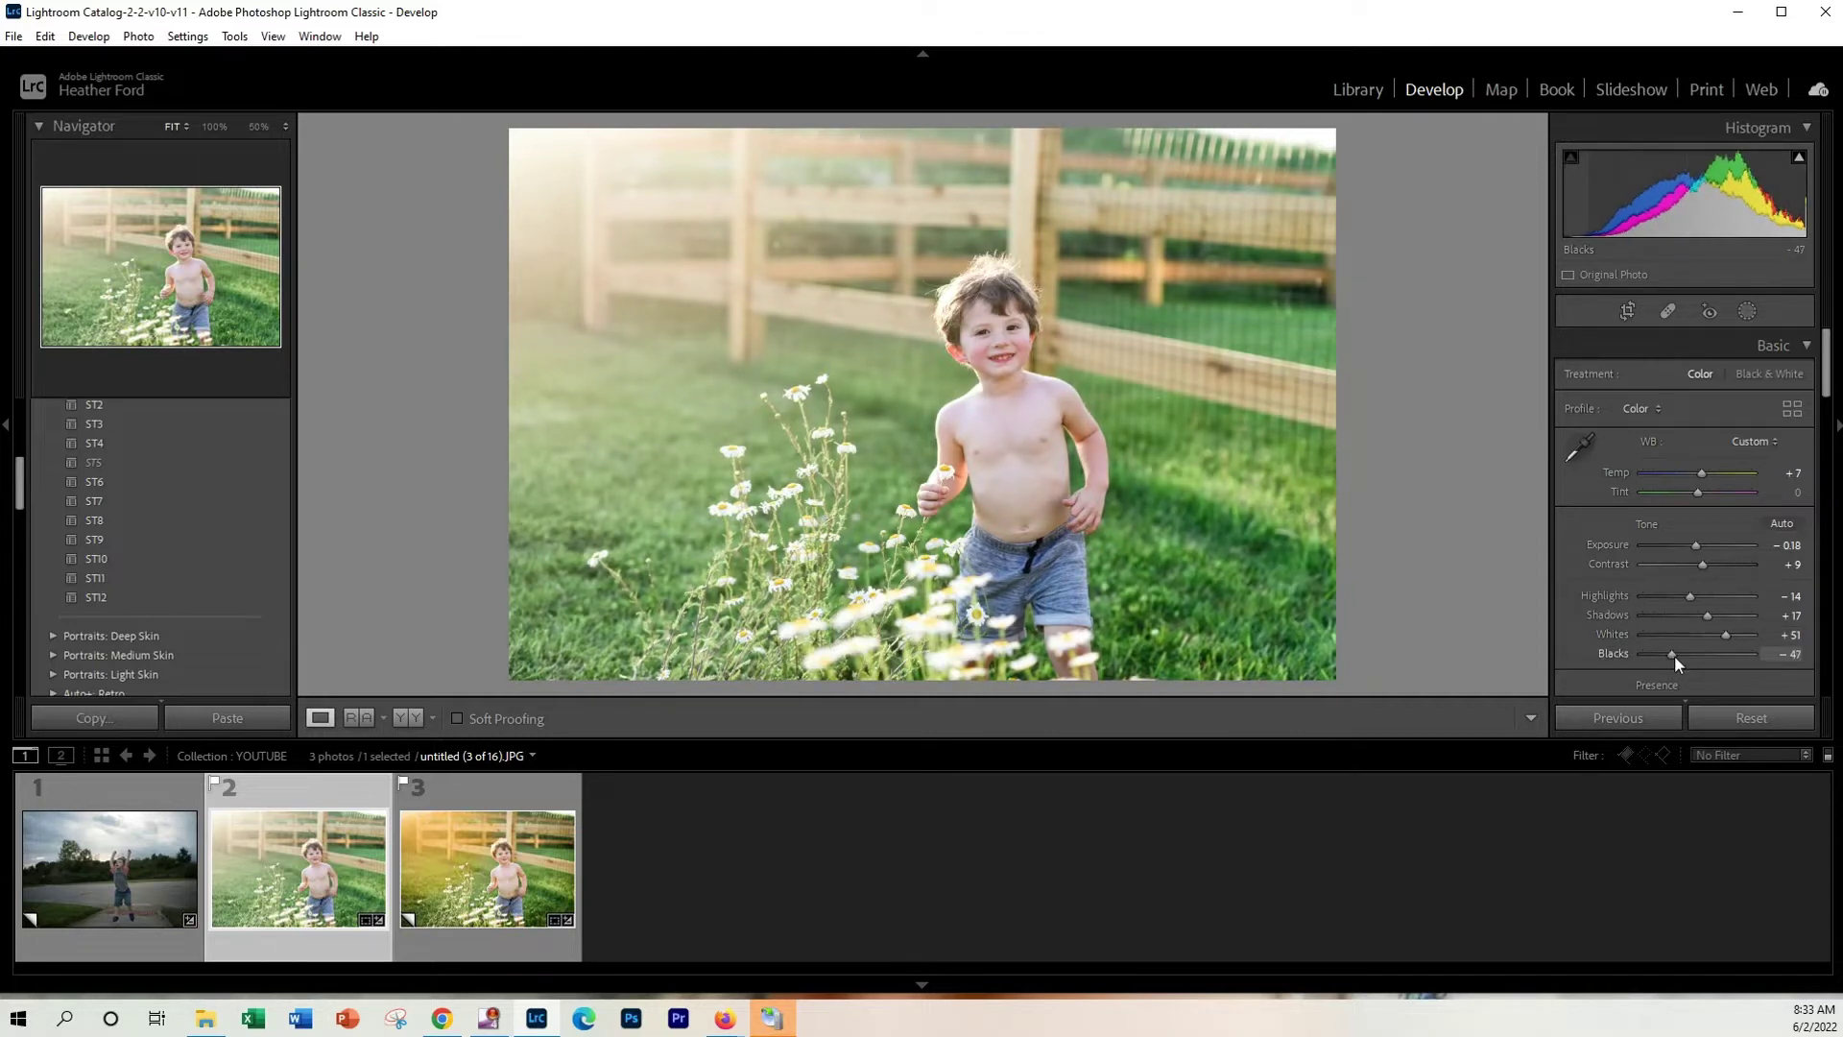
# Apply the ST Sharpen and ST Vignette - round presets from TB Storyteller on top of the current edit
pyautogui.scroll(-4, 1686, 503)
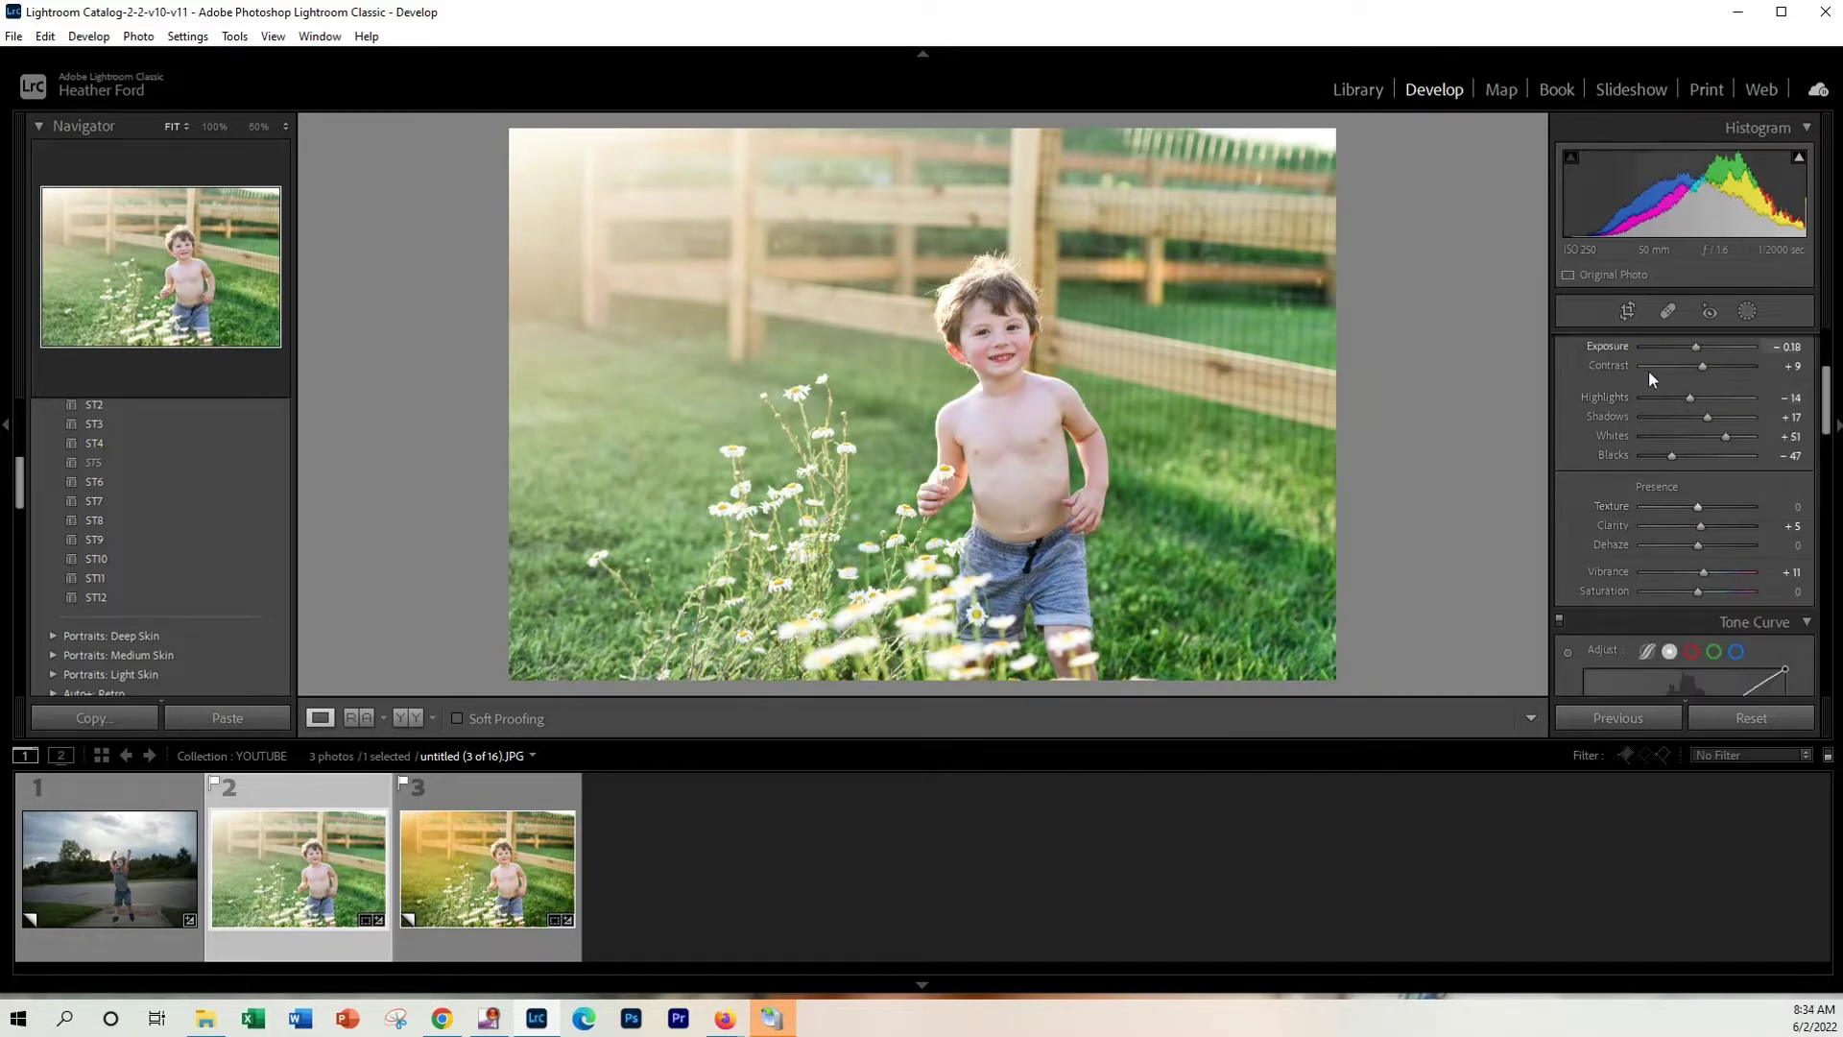
pyautogui.scroll(1, 123, 526)
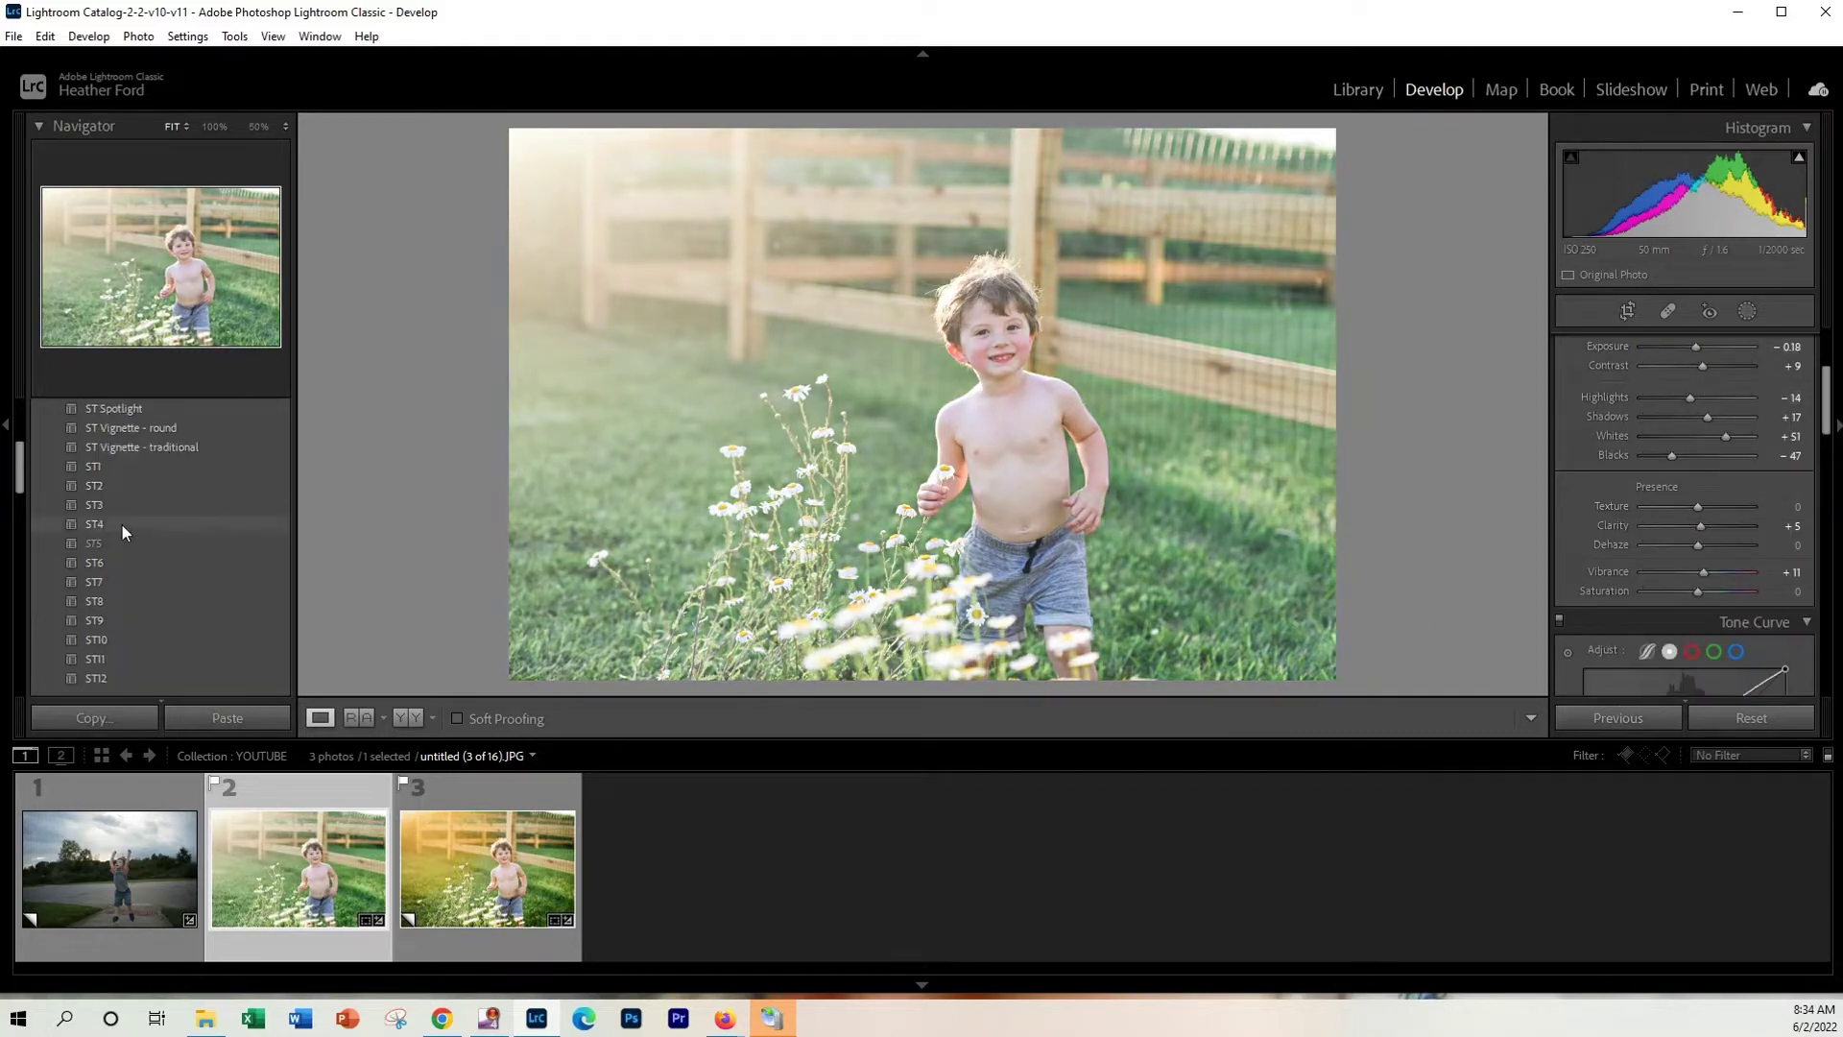
pyautogui.scroll(1, 123, 526)
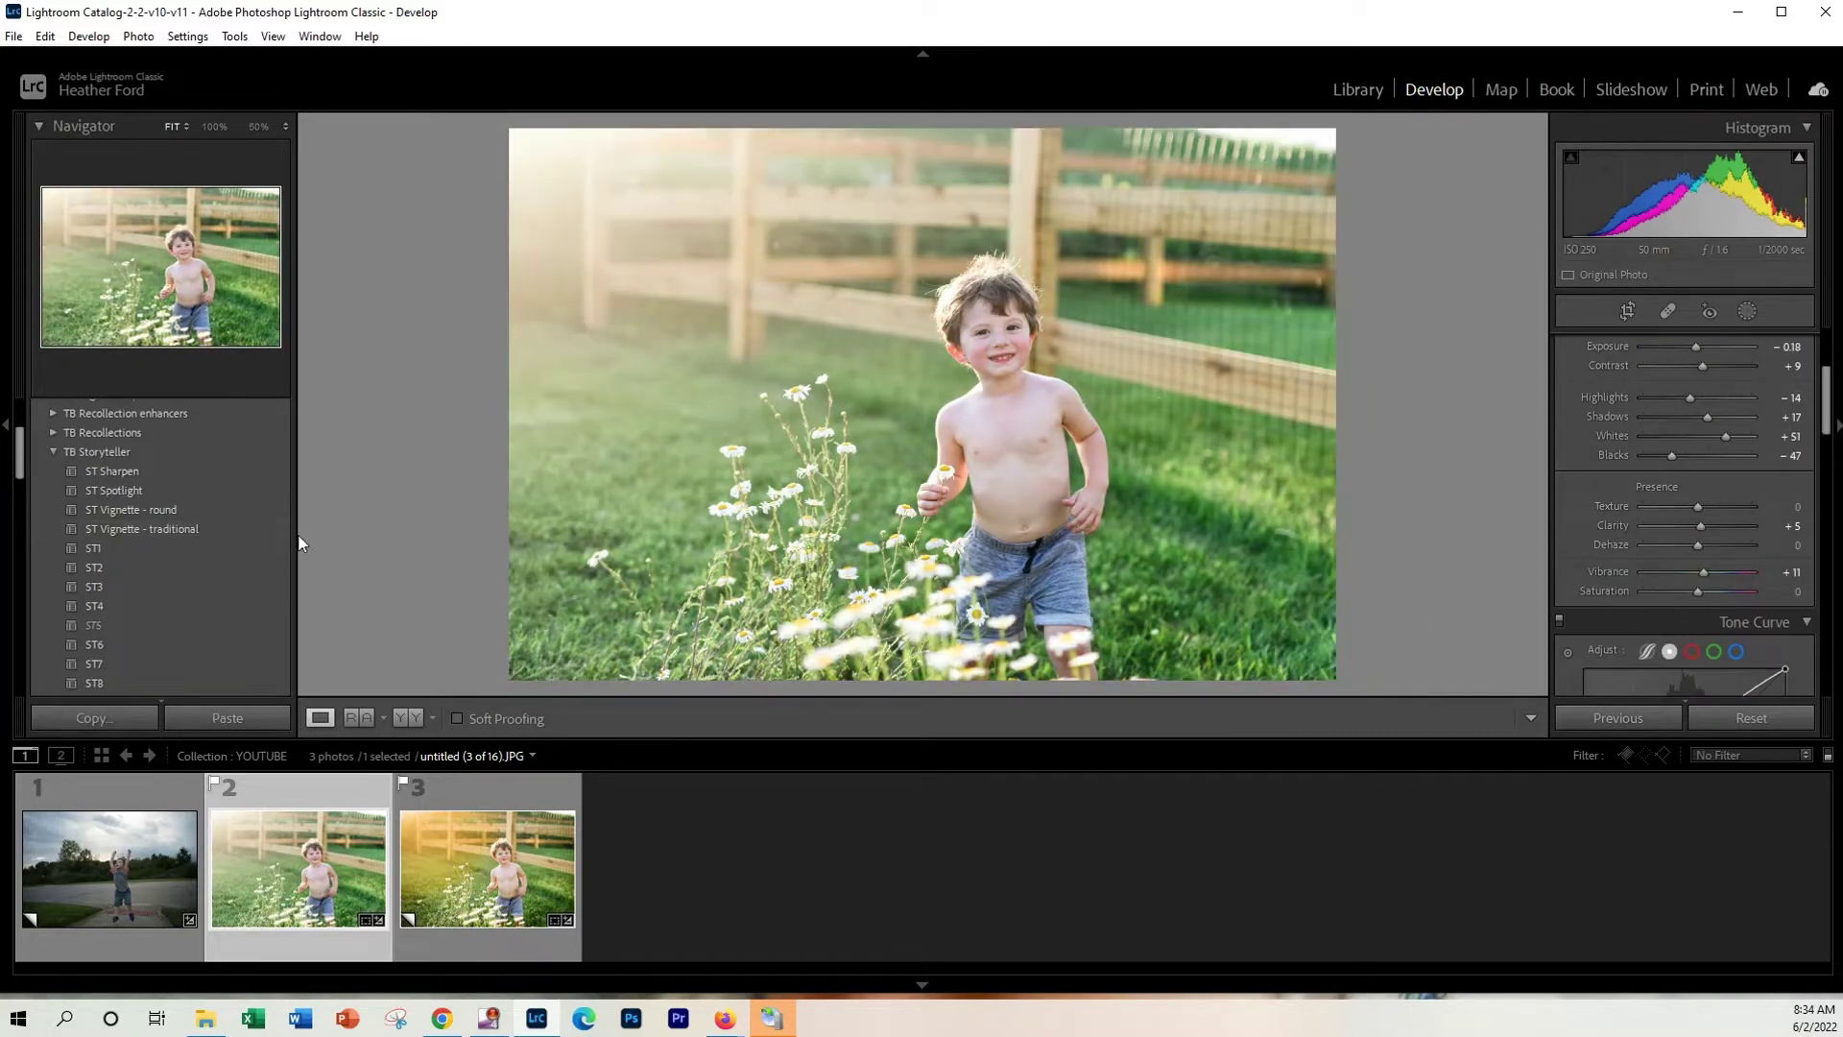
pyautogui.click(196, 470)
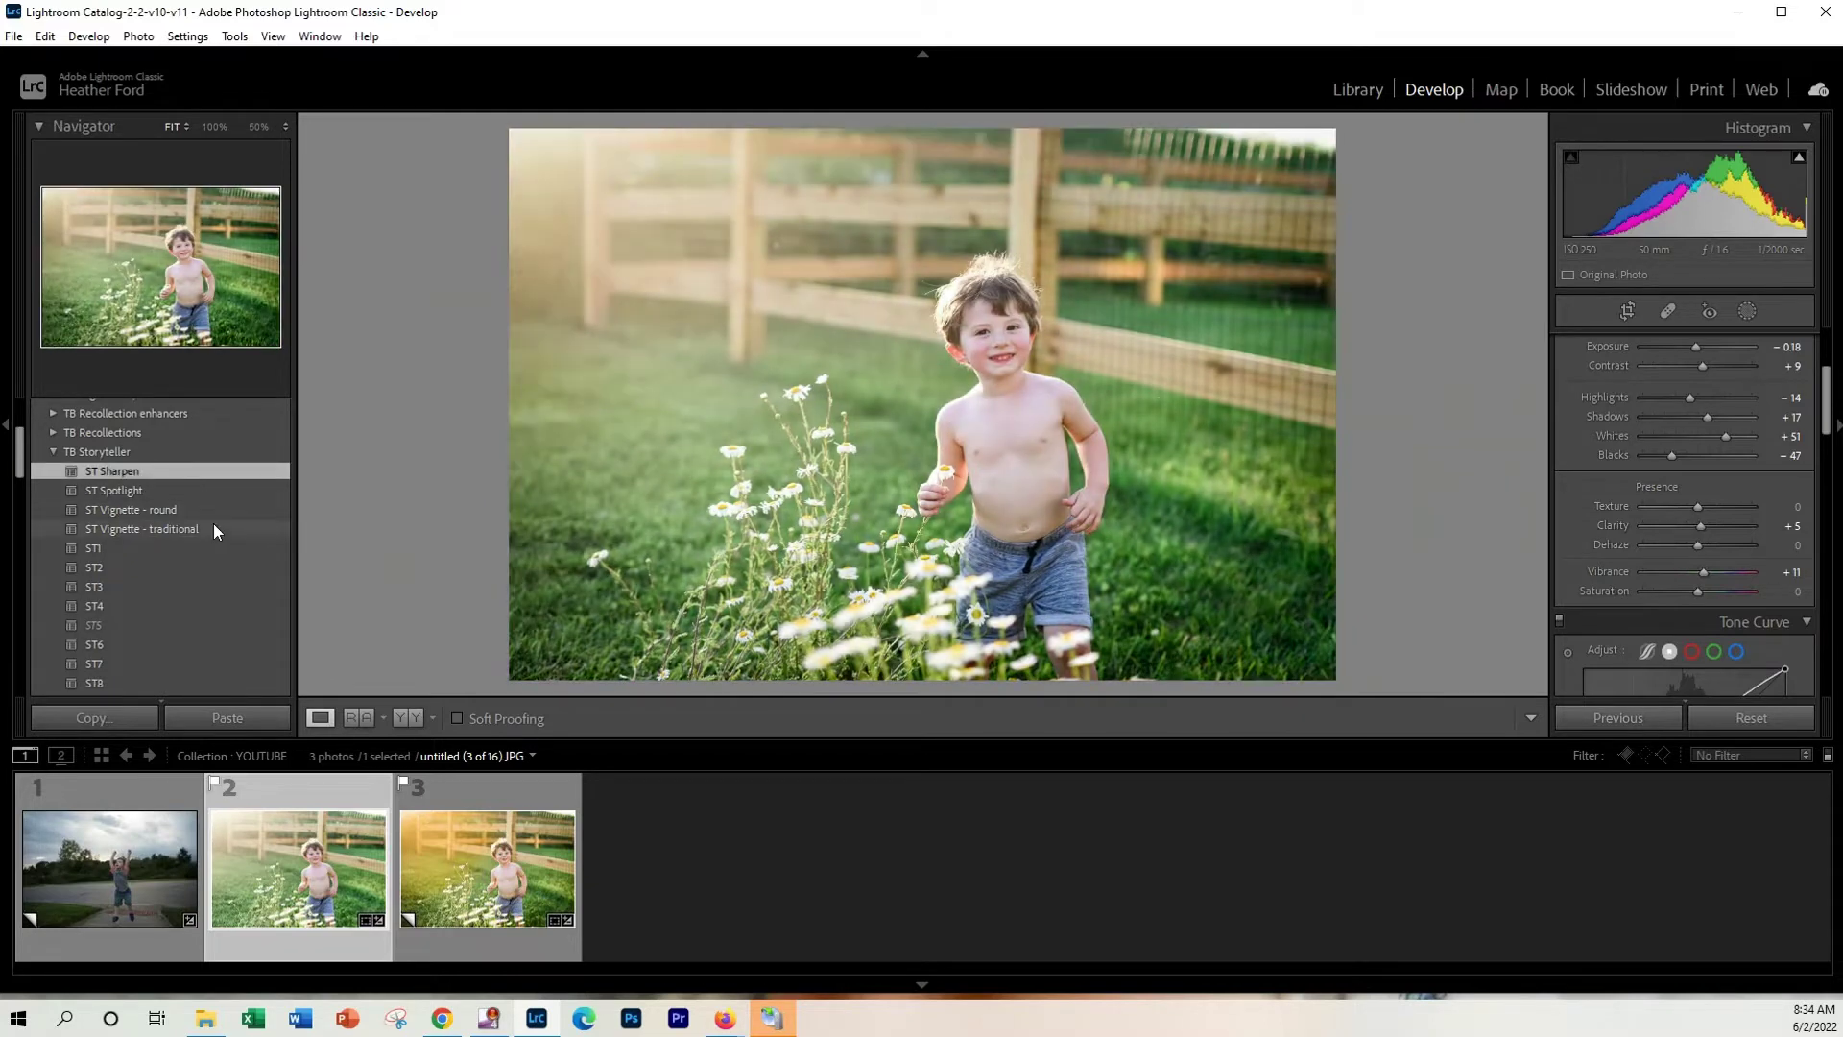
pyautogui.click(215, 512)
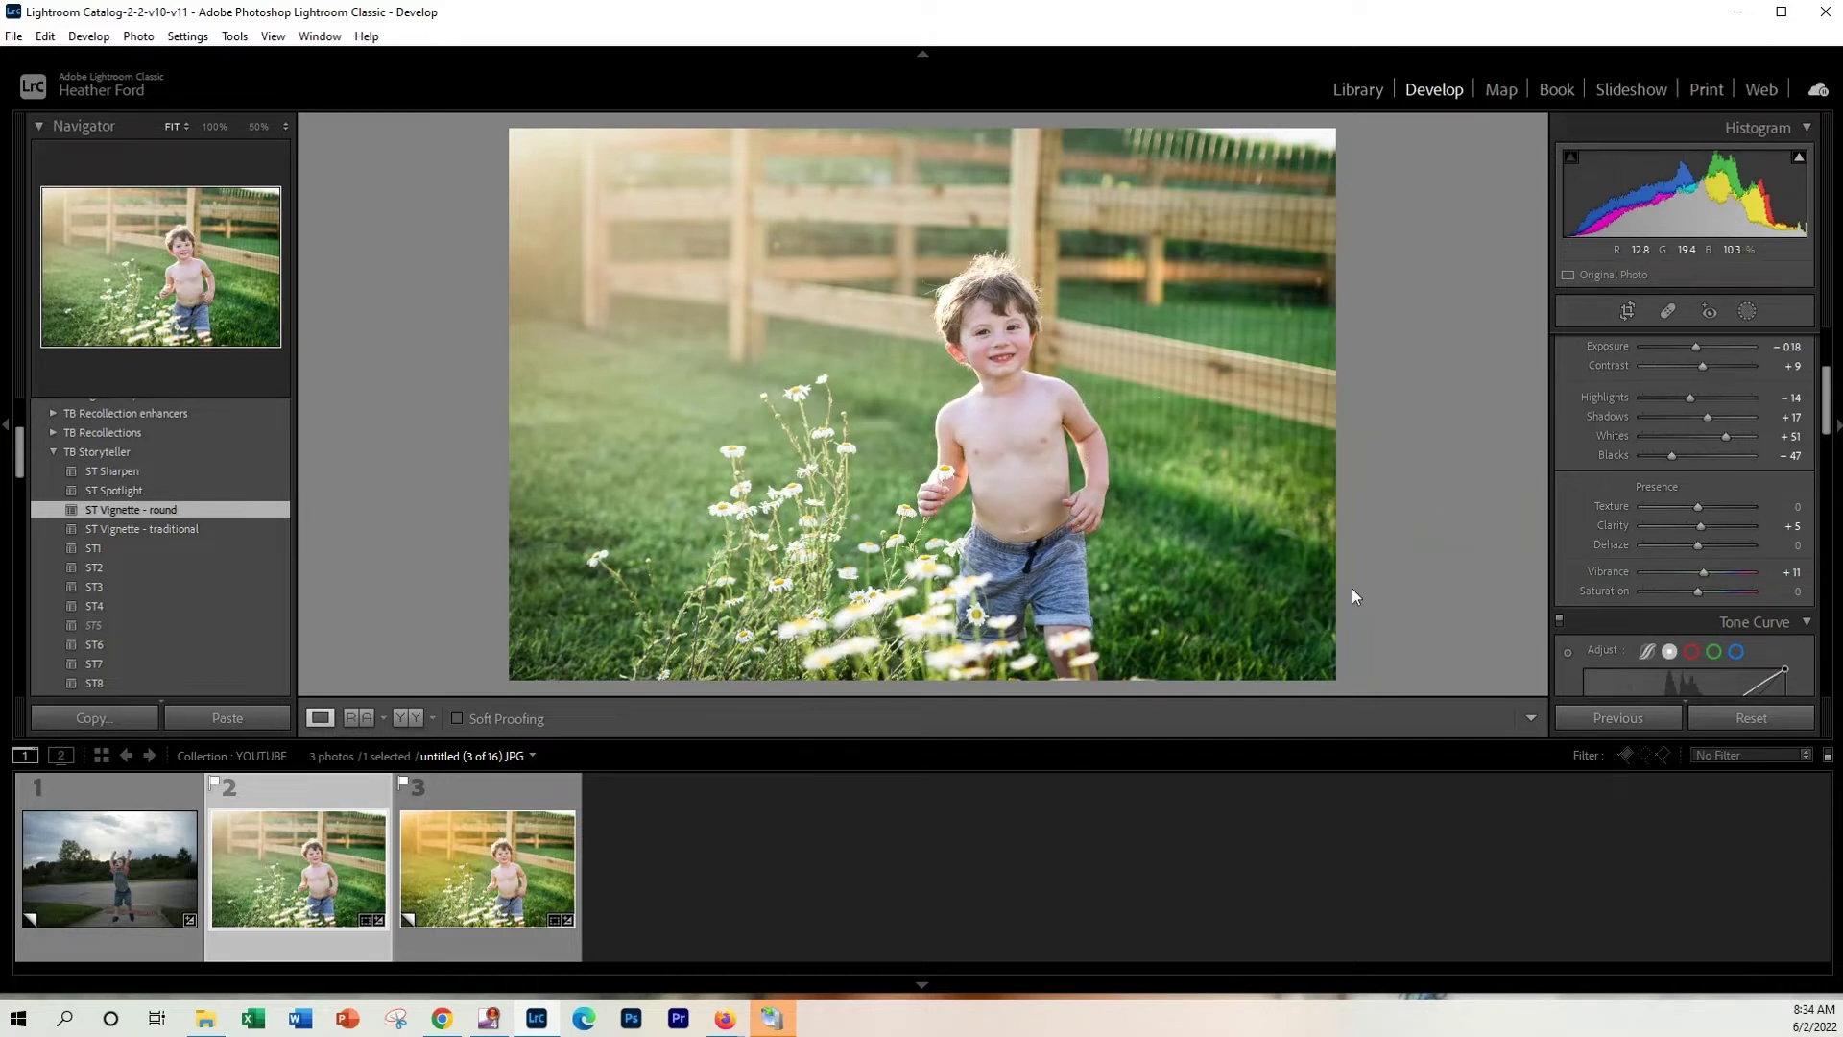
# Warm the photo's temperature to +11 and compare the before and after versions side by side, returning to the single-photo view
pyautogui.scroll(3, 1714, 418)
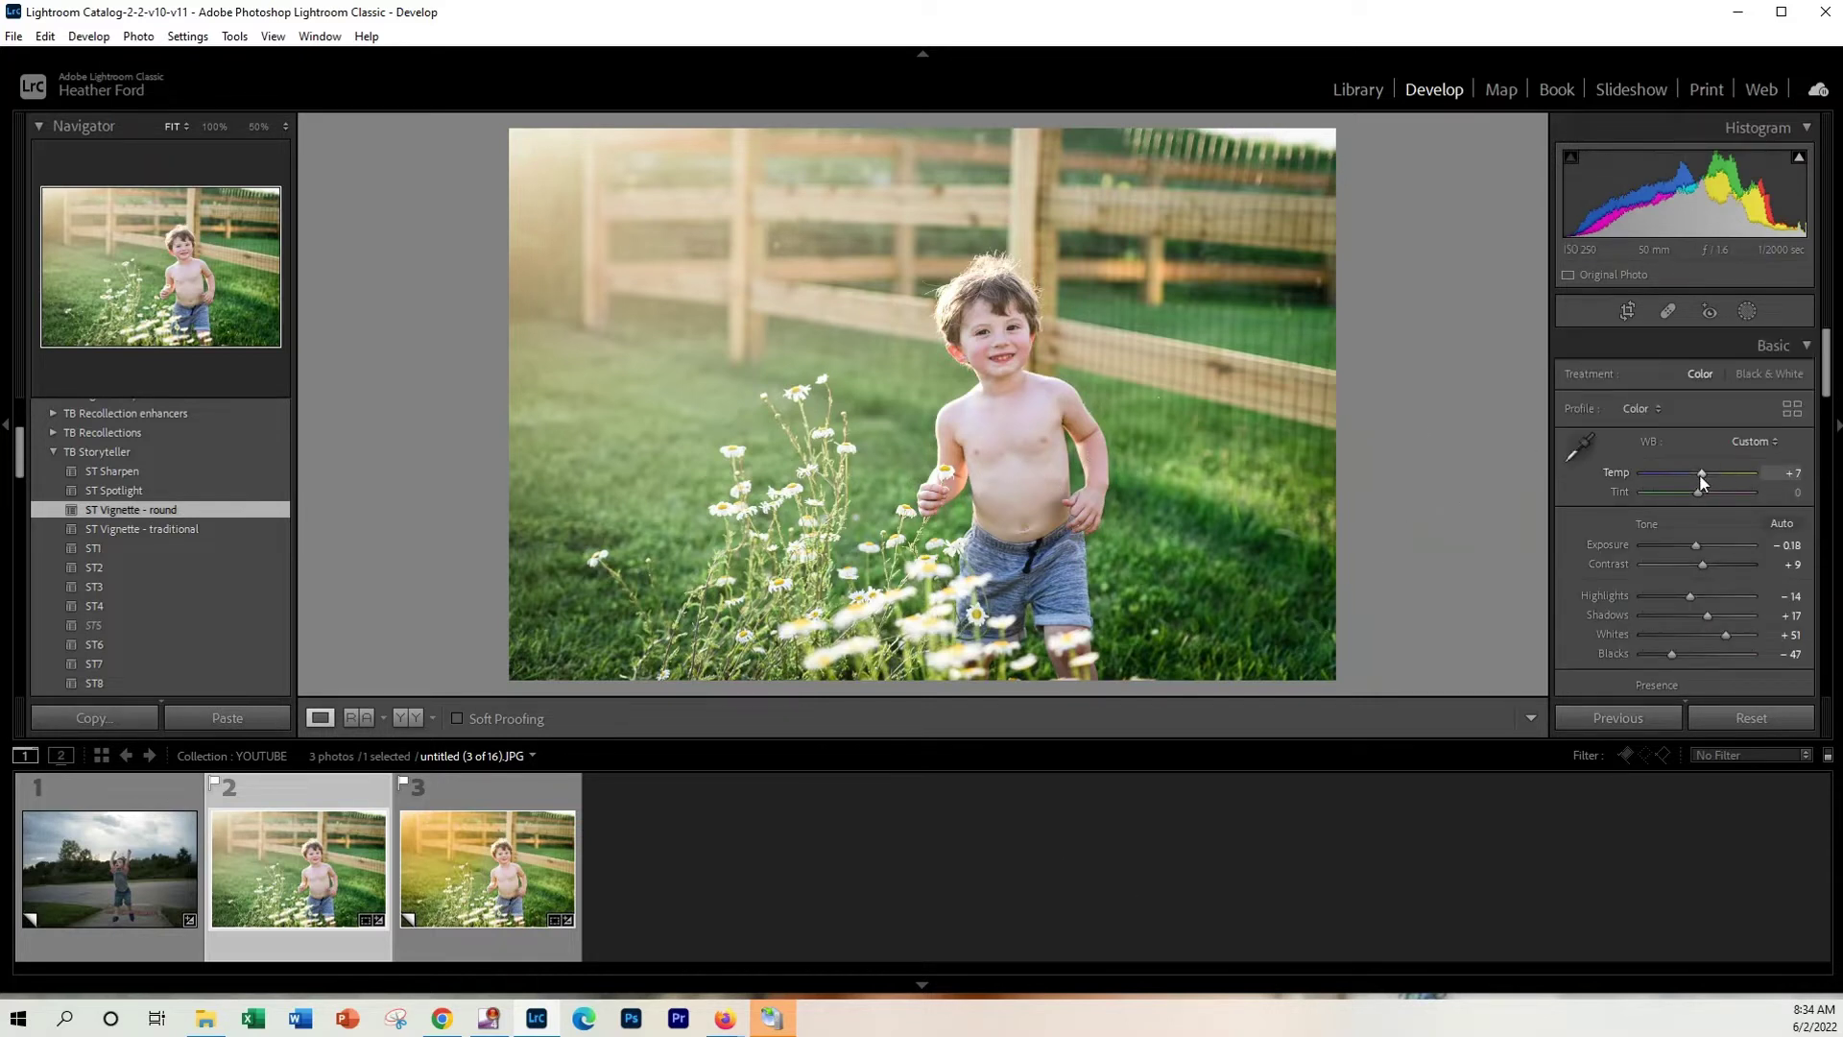
pyautogui.moveTo(1700, 480); pyautogui.dragTo(1703, 483)
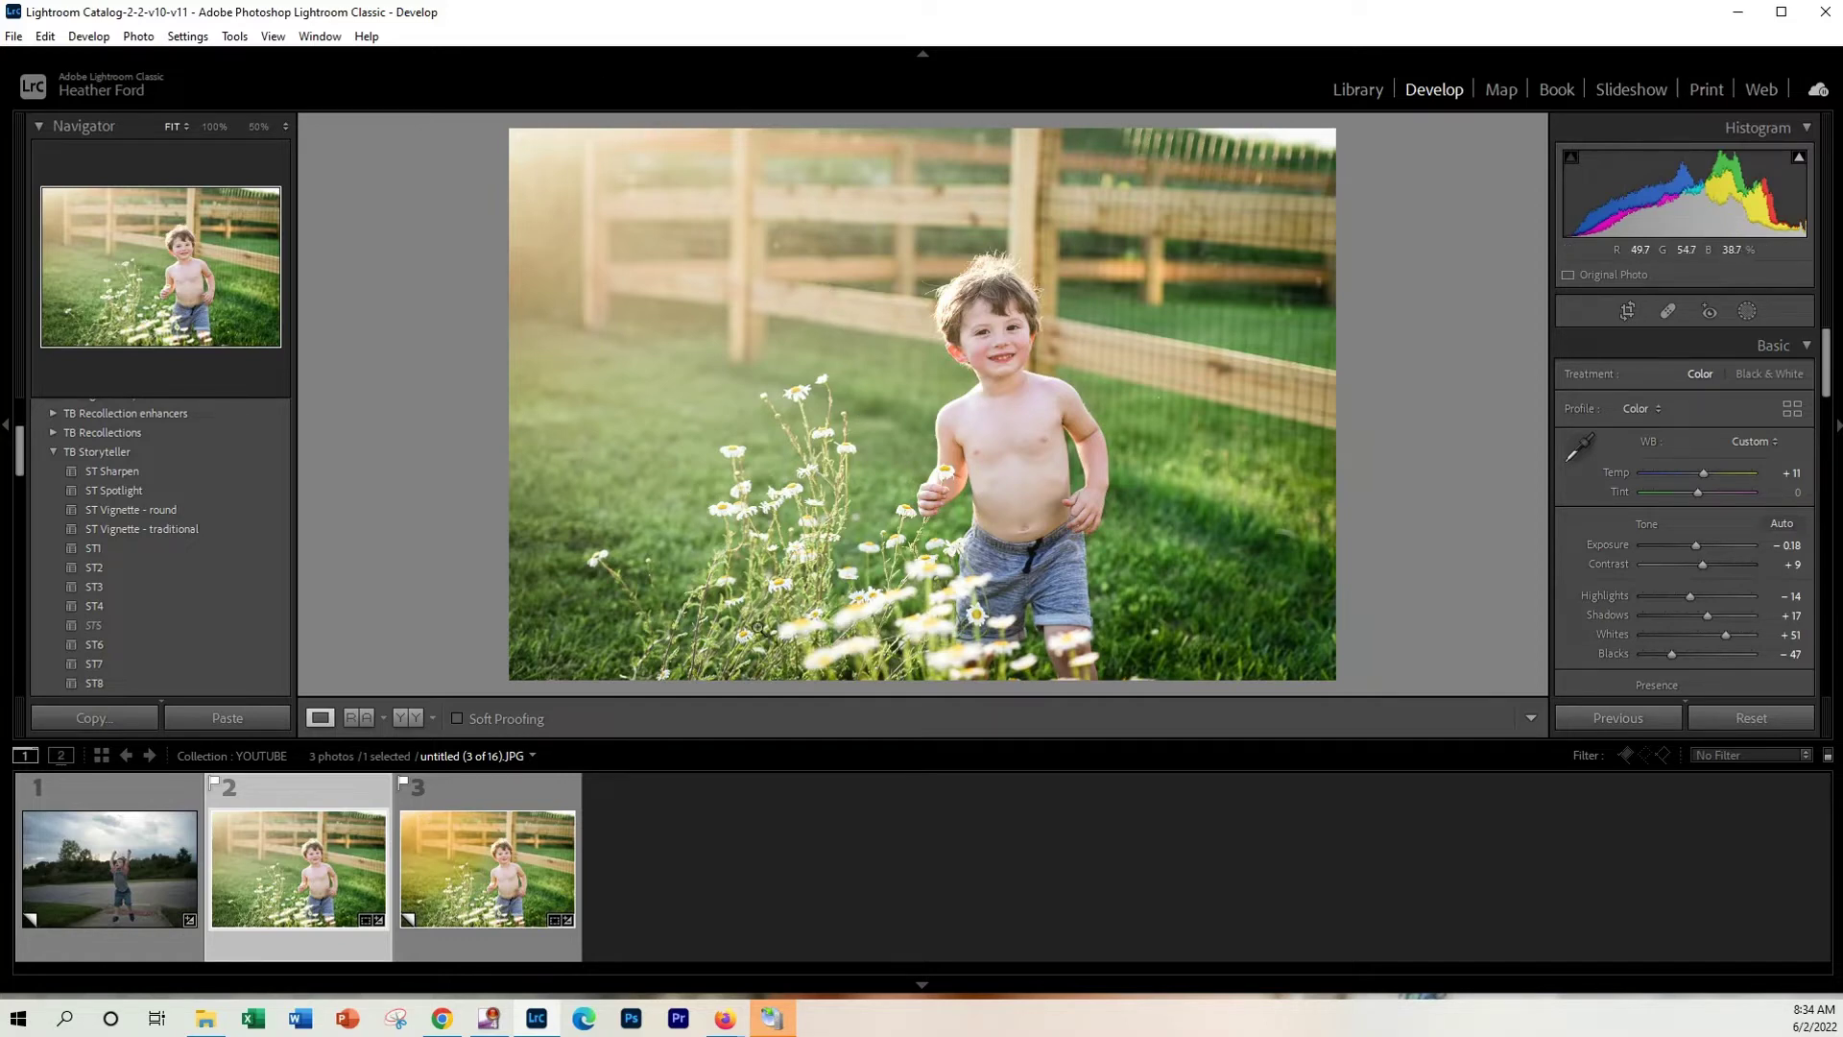
pyautogui.click(418, 719)
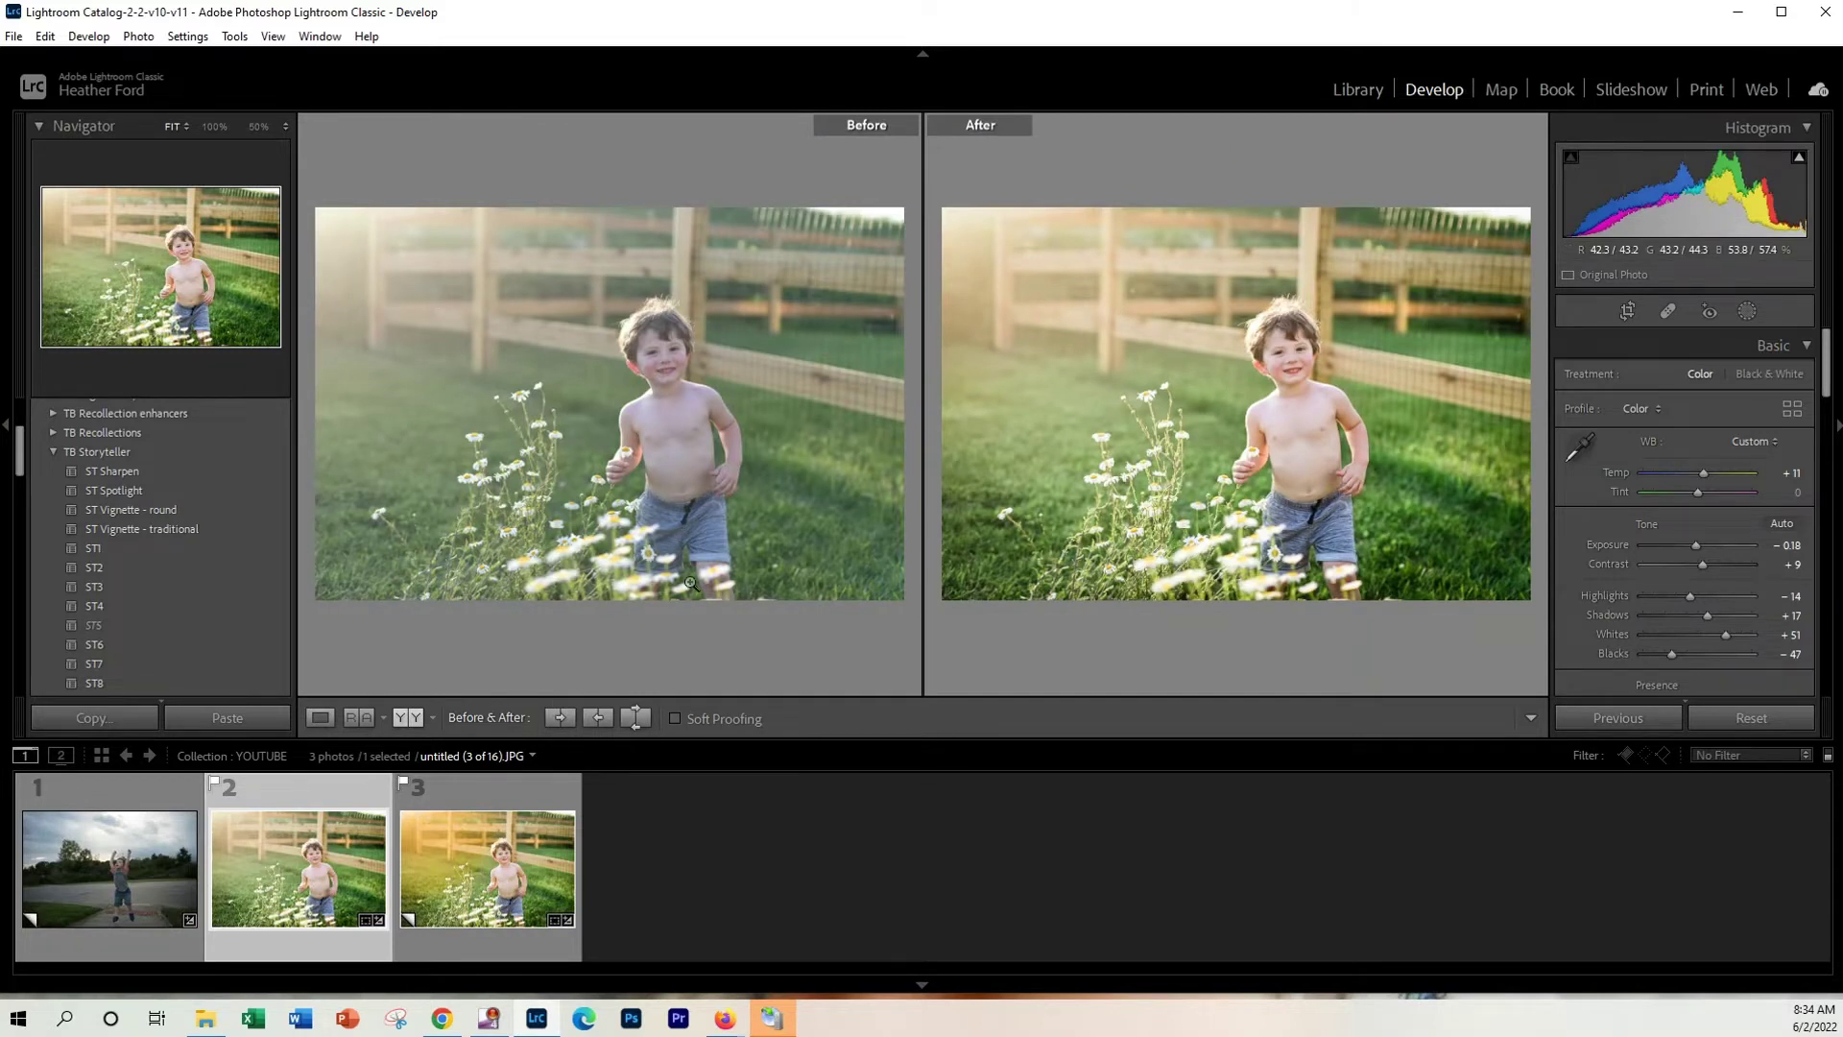
pyautogui.click(321, 722)
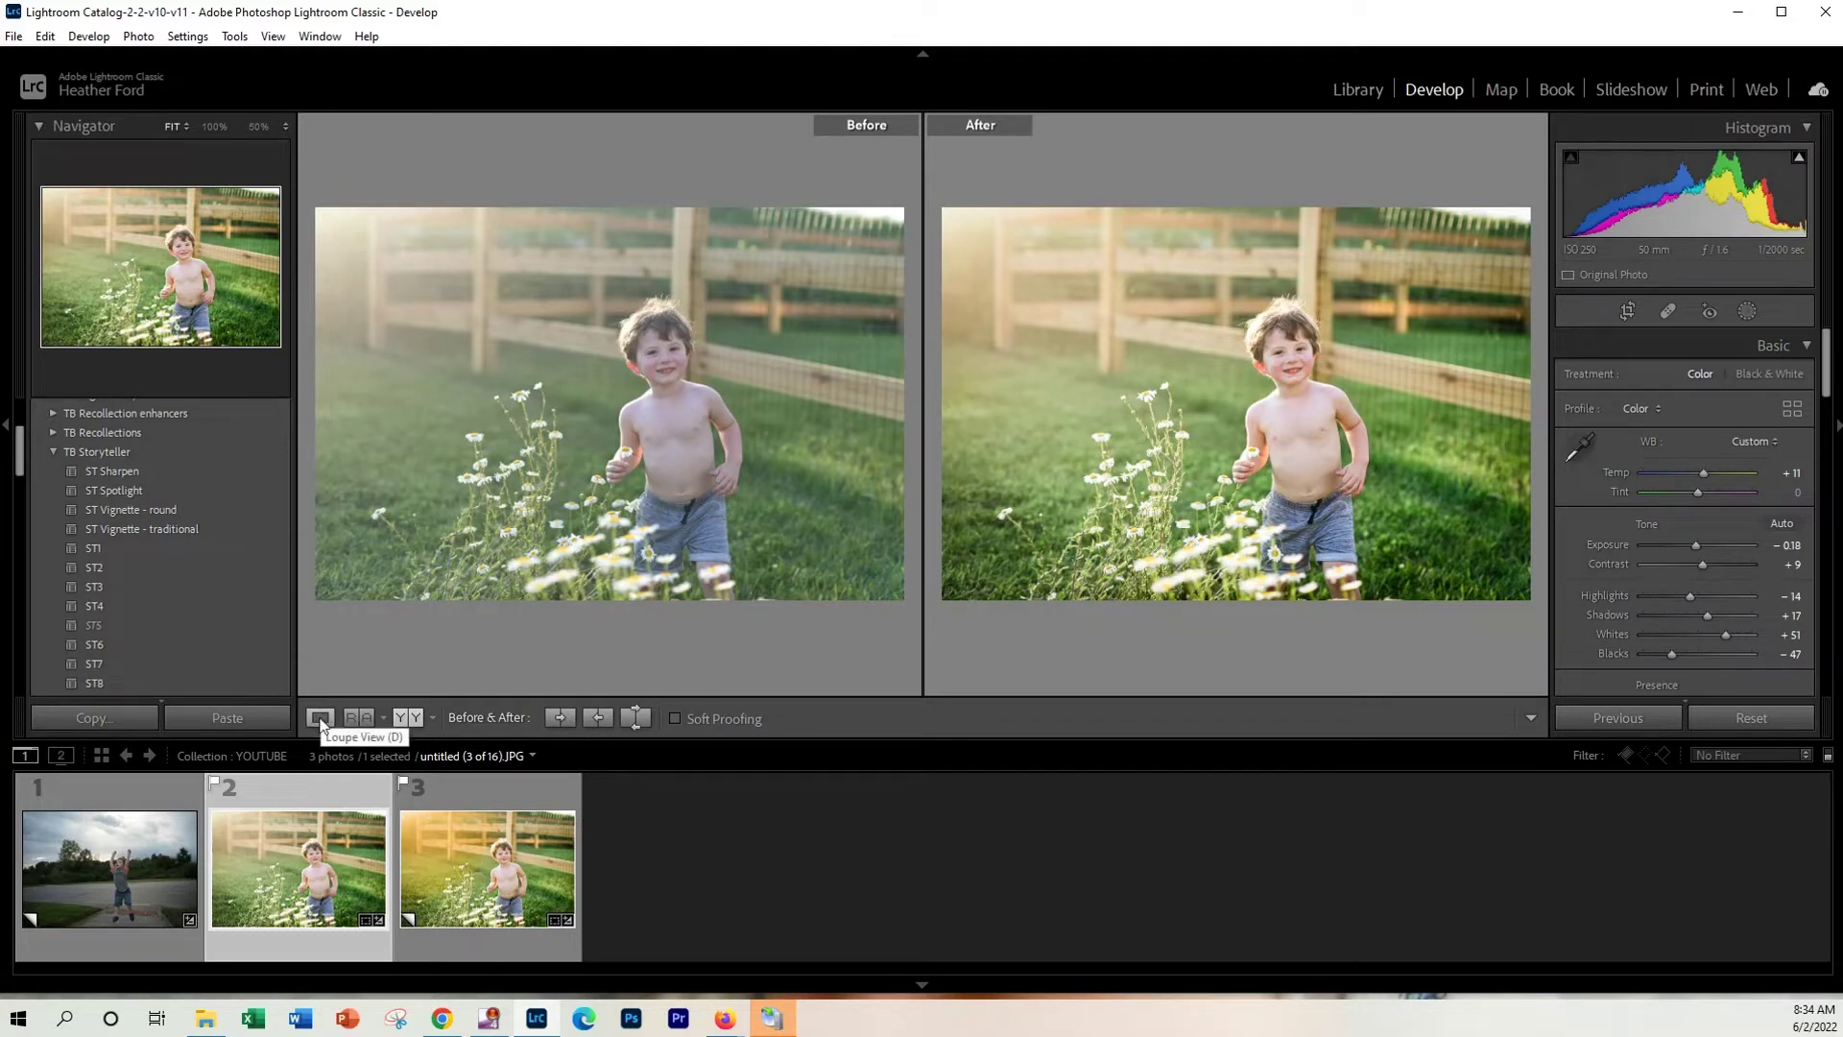
pyautogui.click(321, 721)
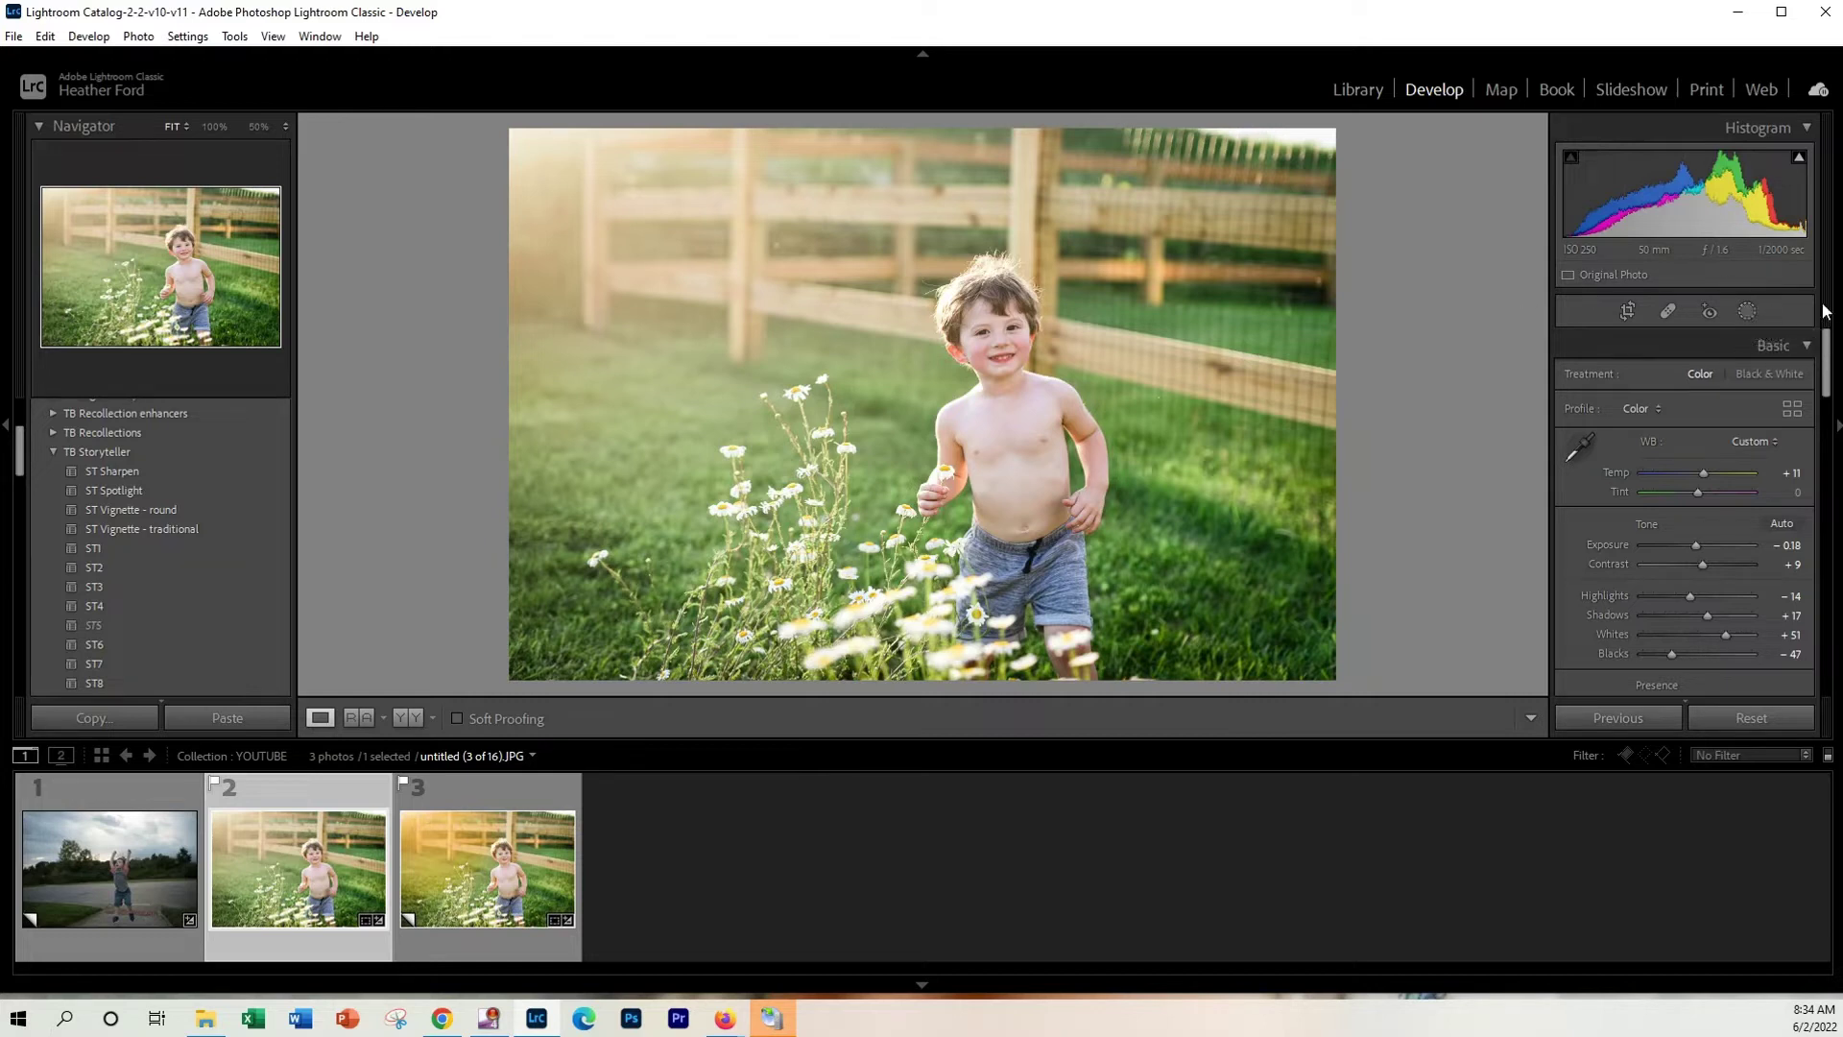
# Add a new brush mask to the photo for painting a local light effect
pyautogui.click(1749, 312)
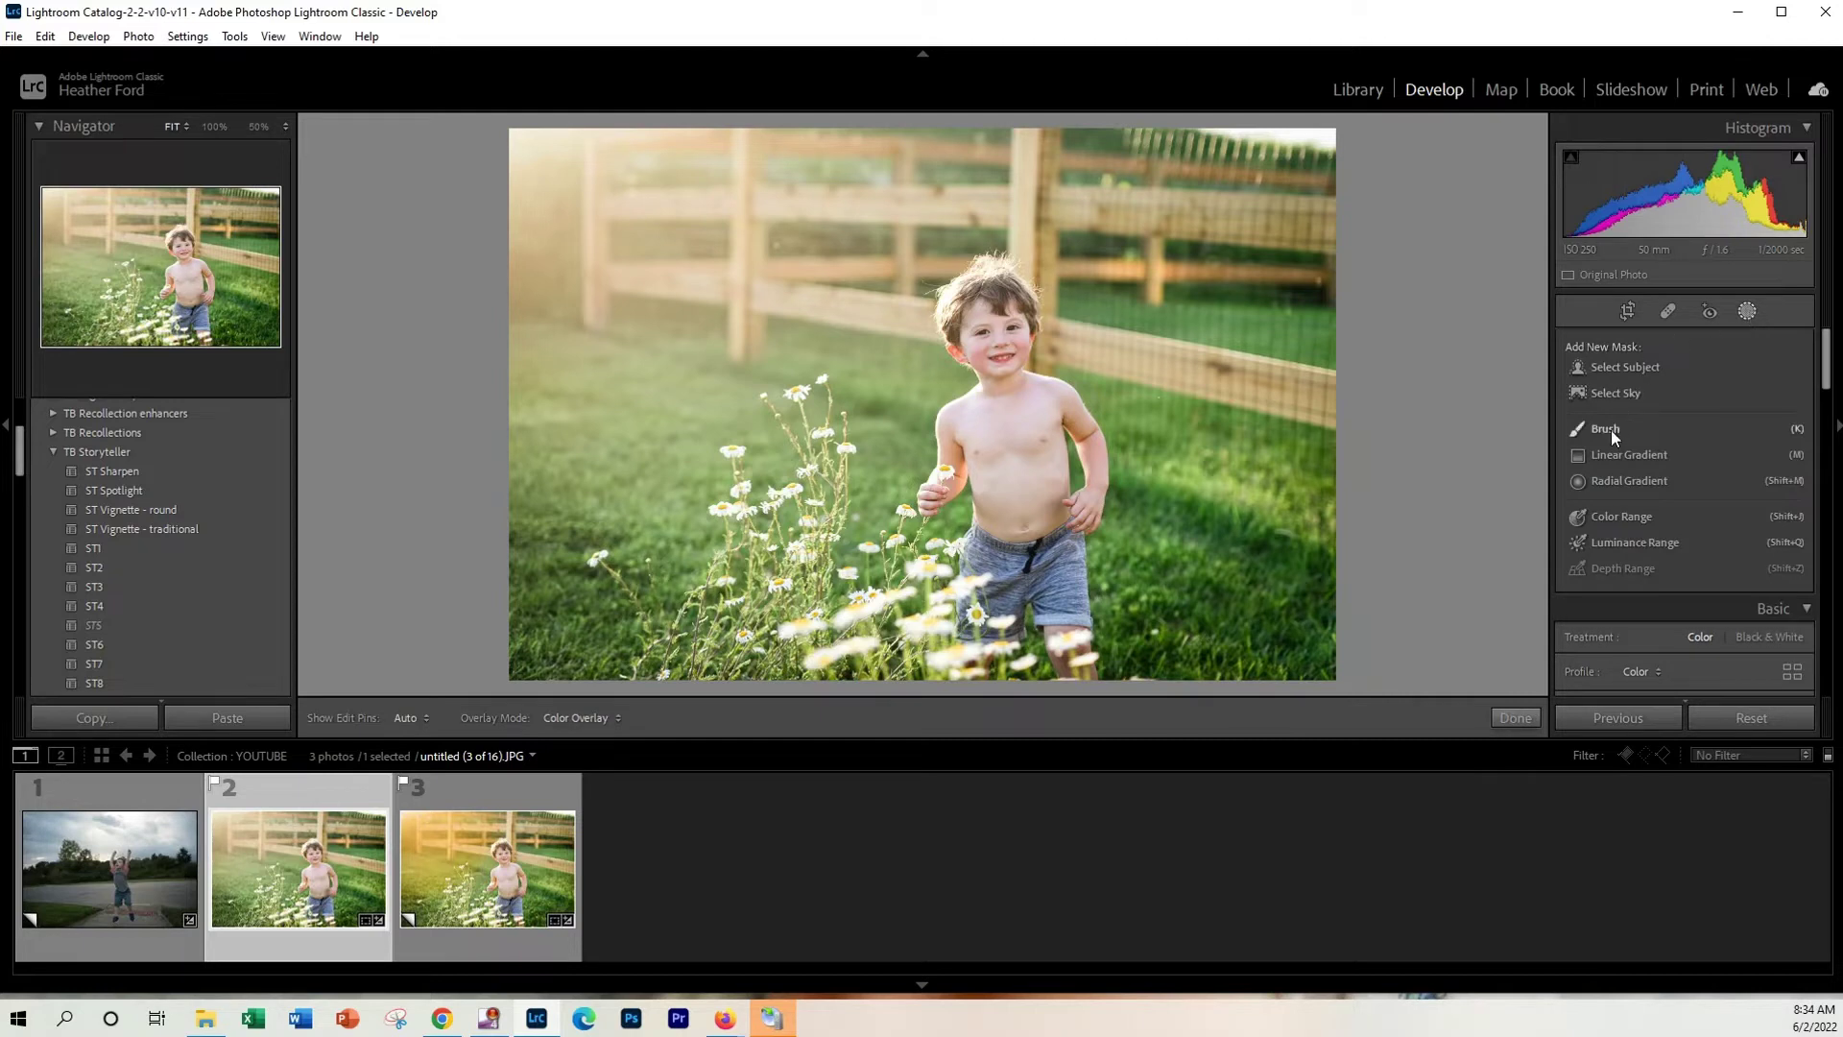
pyautogui.click(1610, 430)
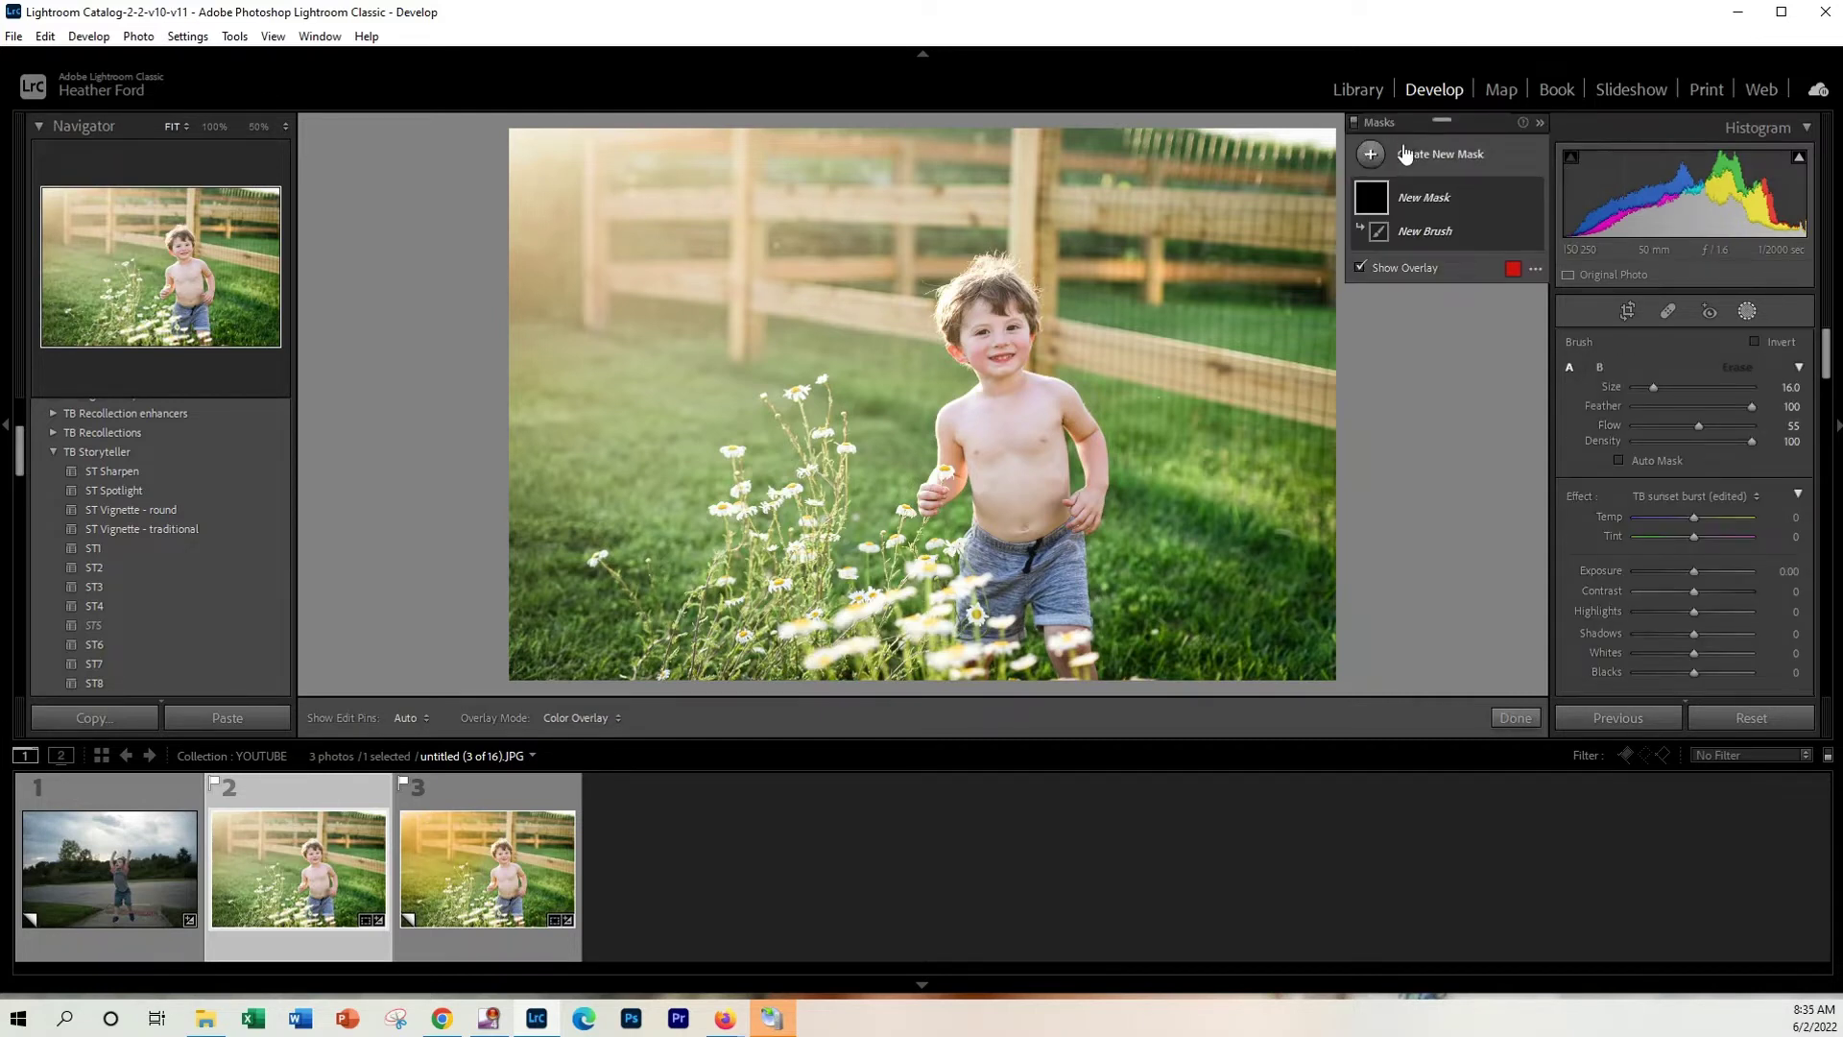
pyautogui.click(1437, 158)
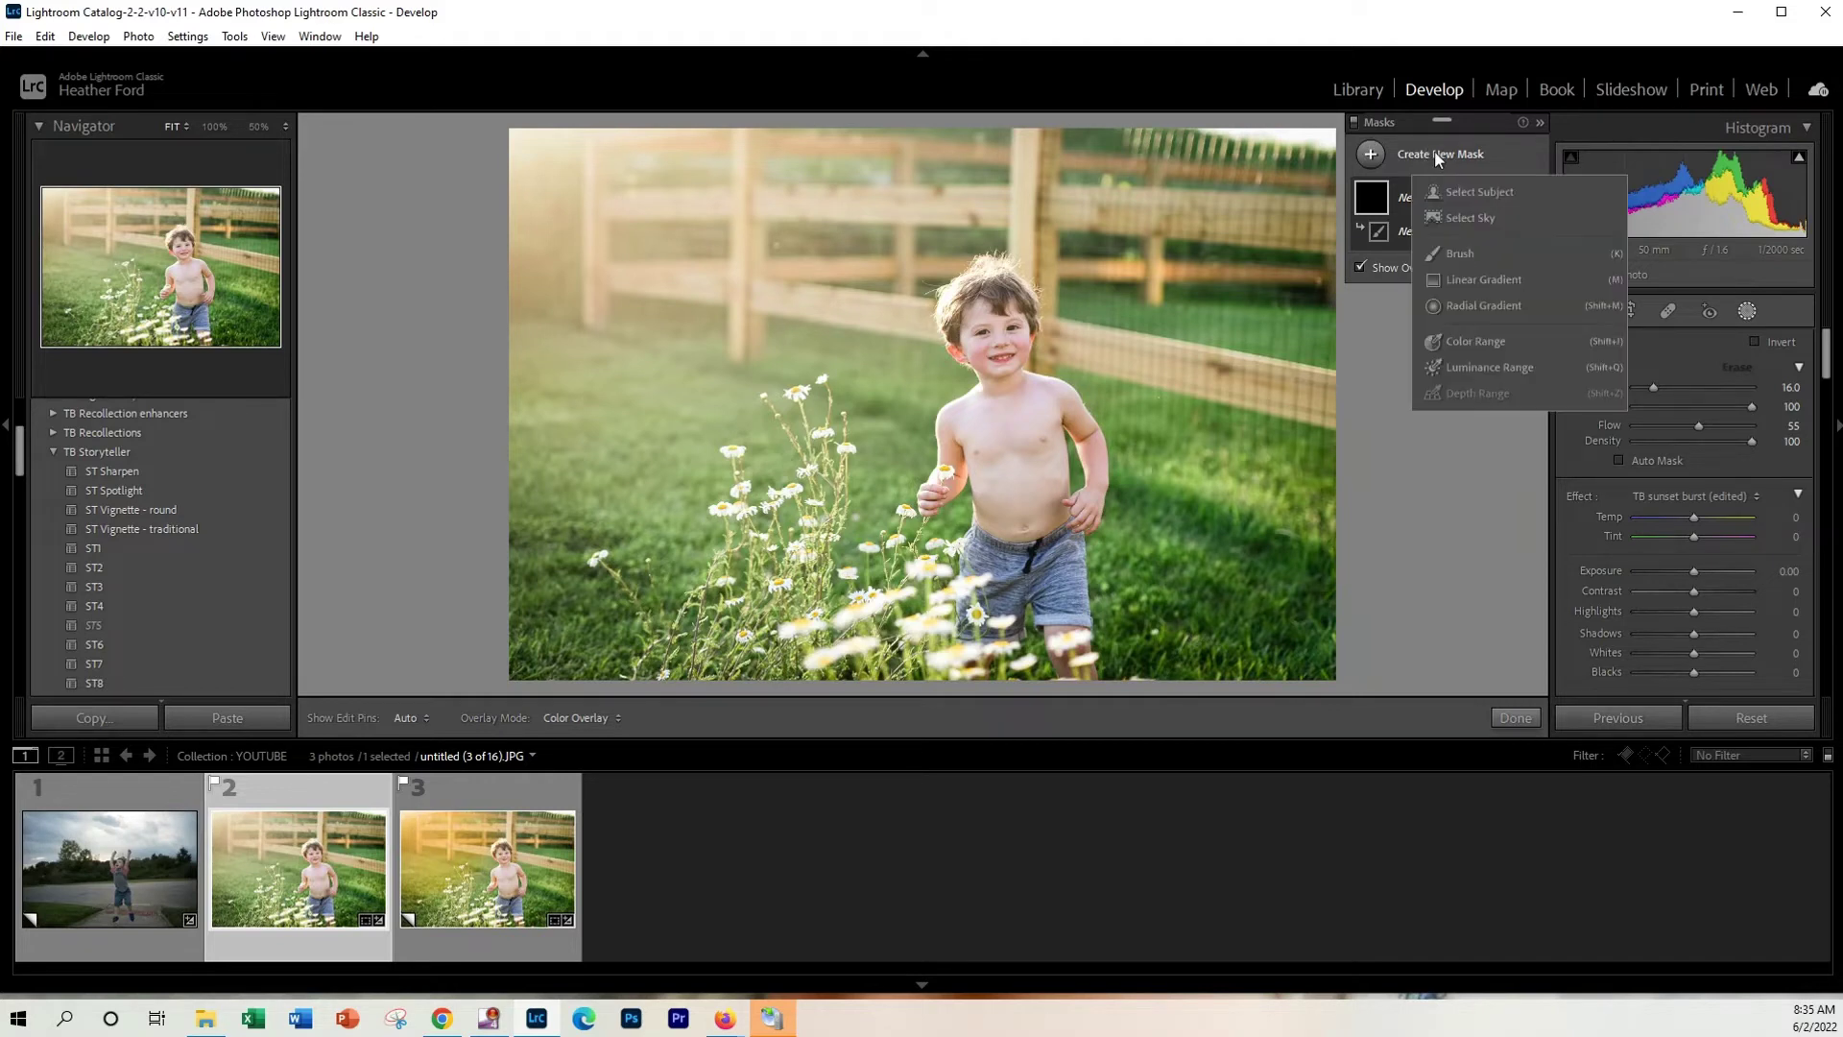
pyautogui.click(1385, 194)
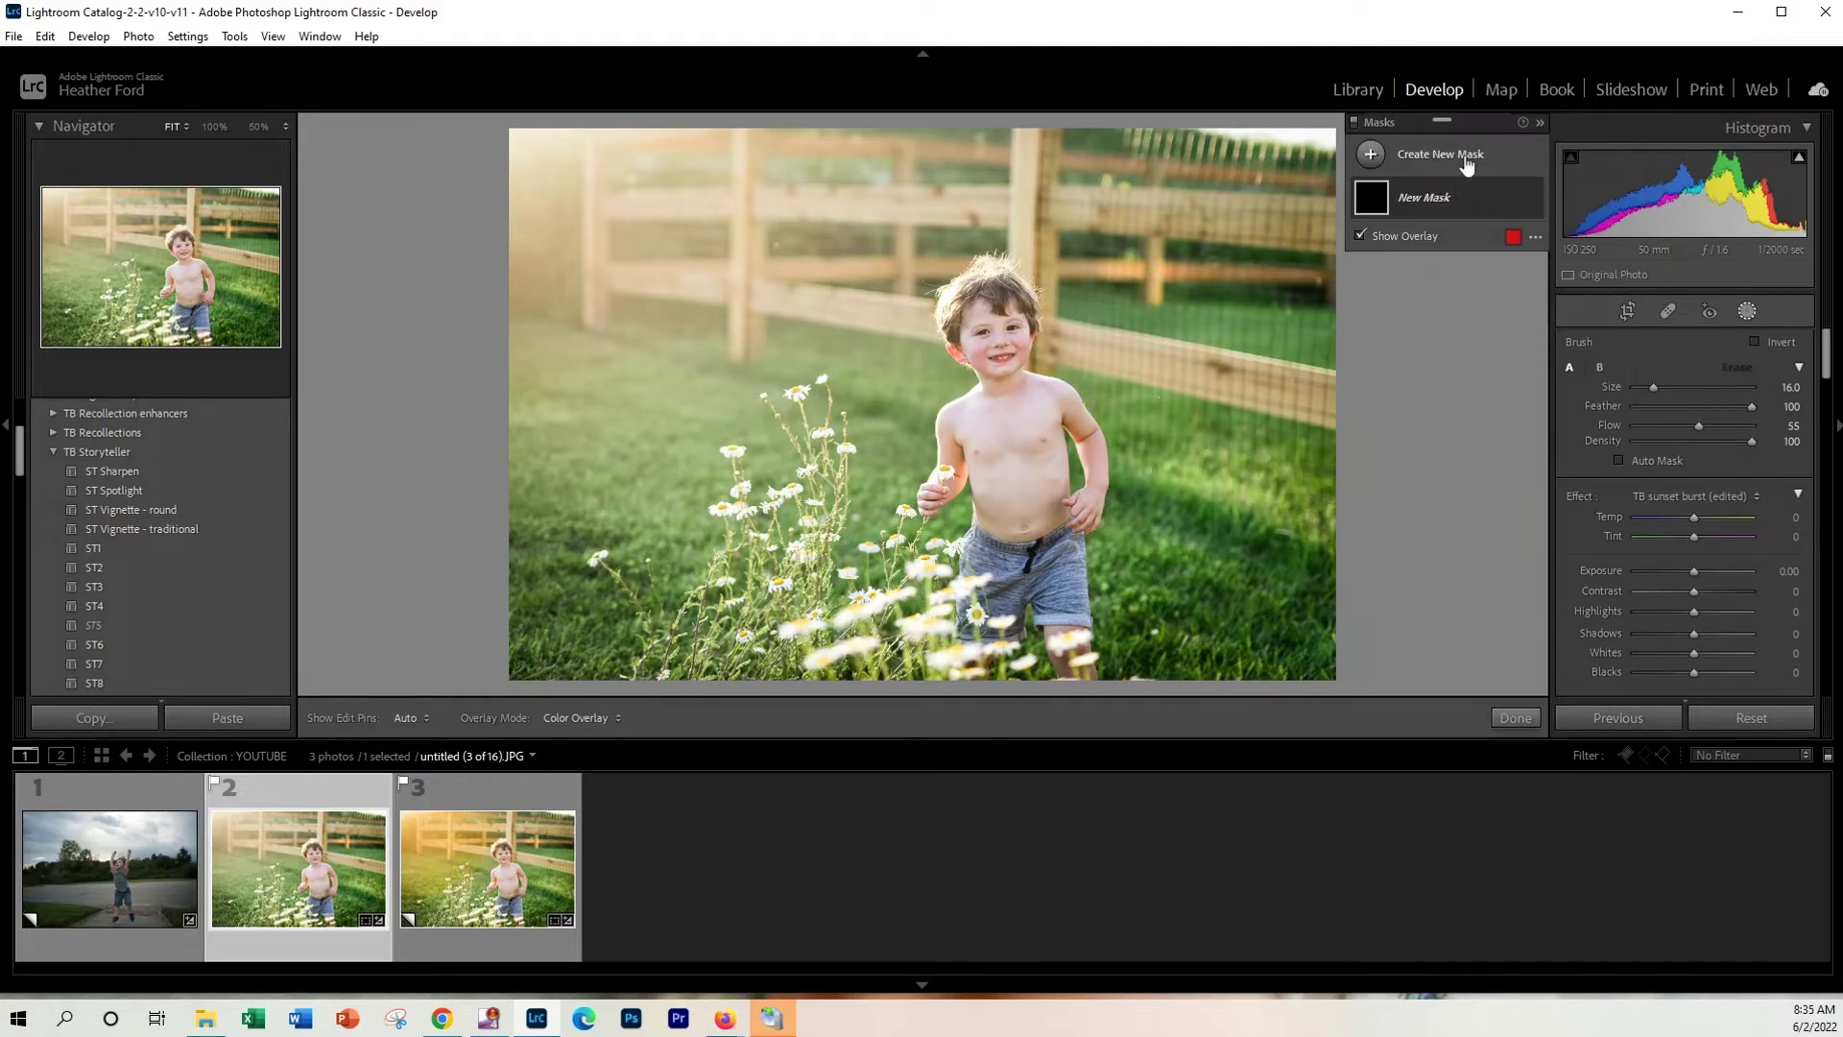
# Choose an orange tint color for the new brush mask
pyautogui.scroll(-5, 1827, 418)
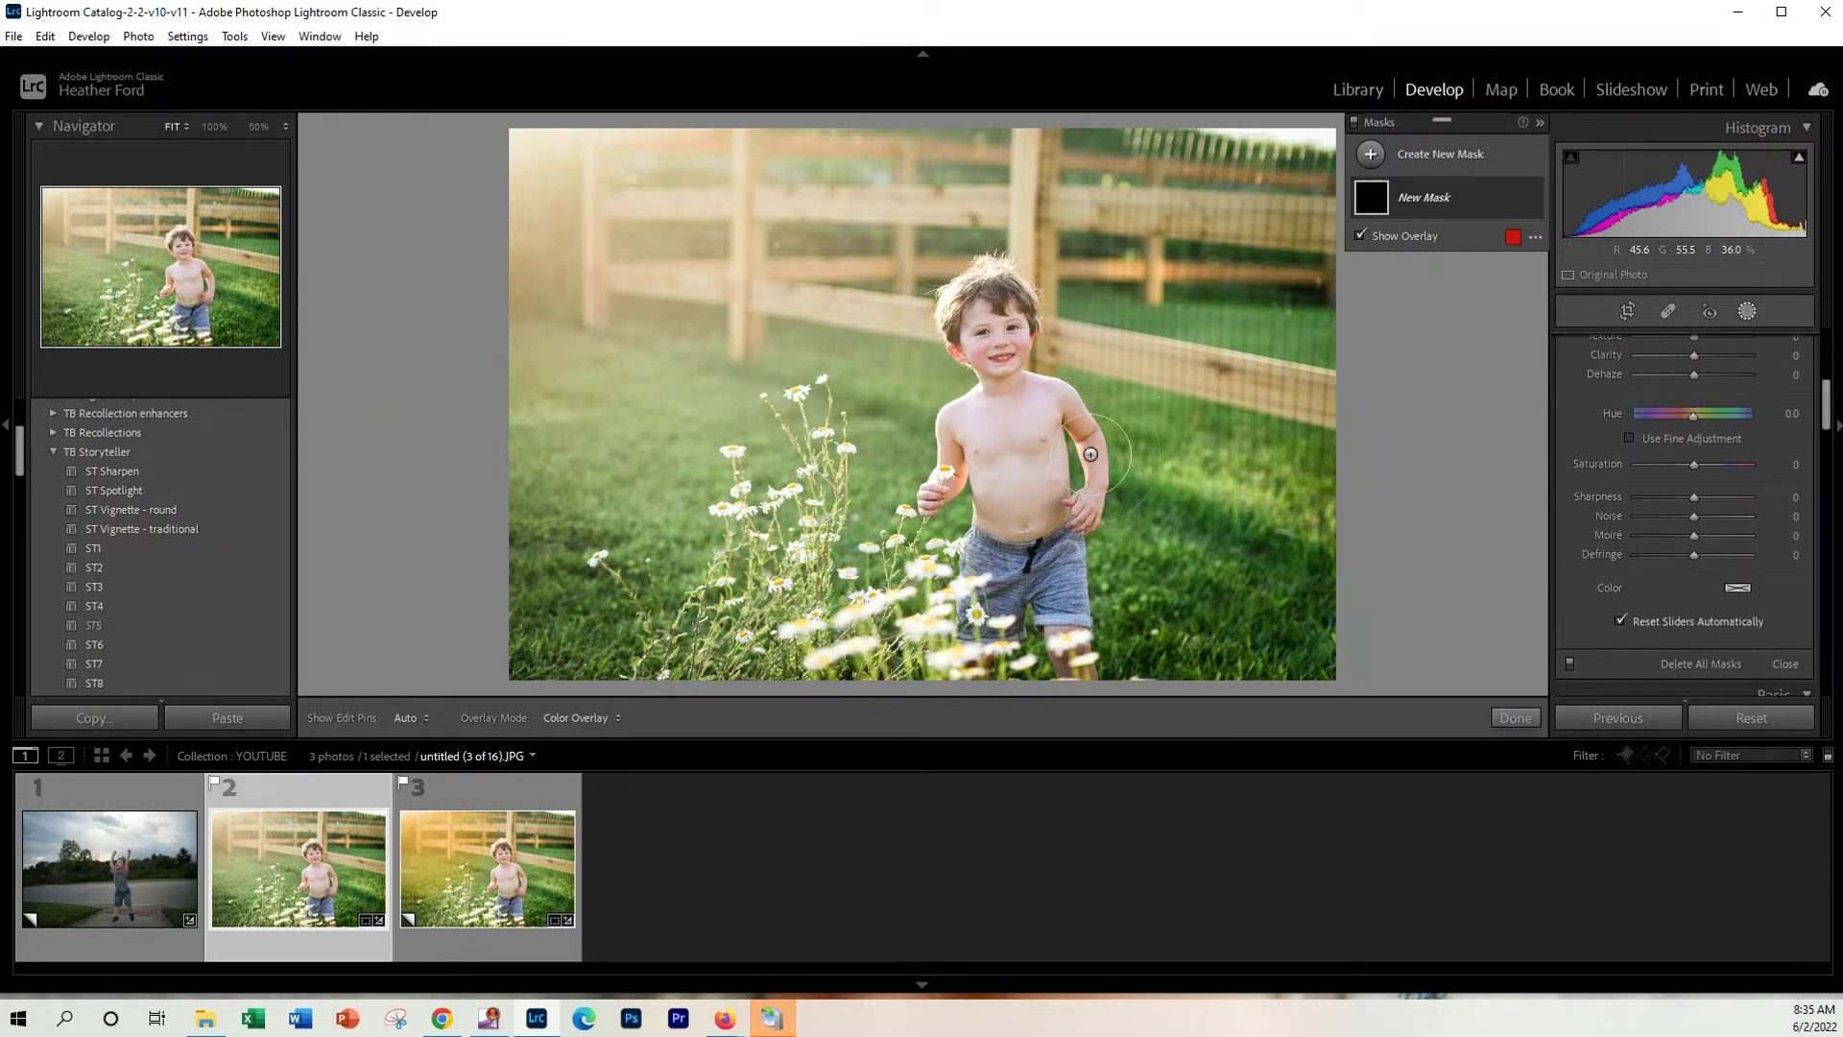
pyautogui.scroll(-1, 1765, 572)
pyautogui.click(1741, 588)
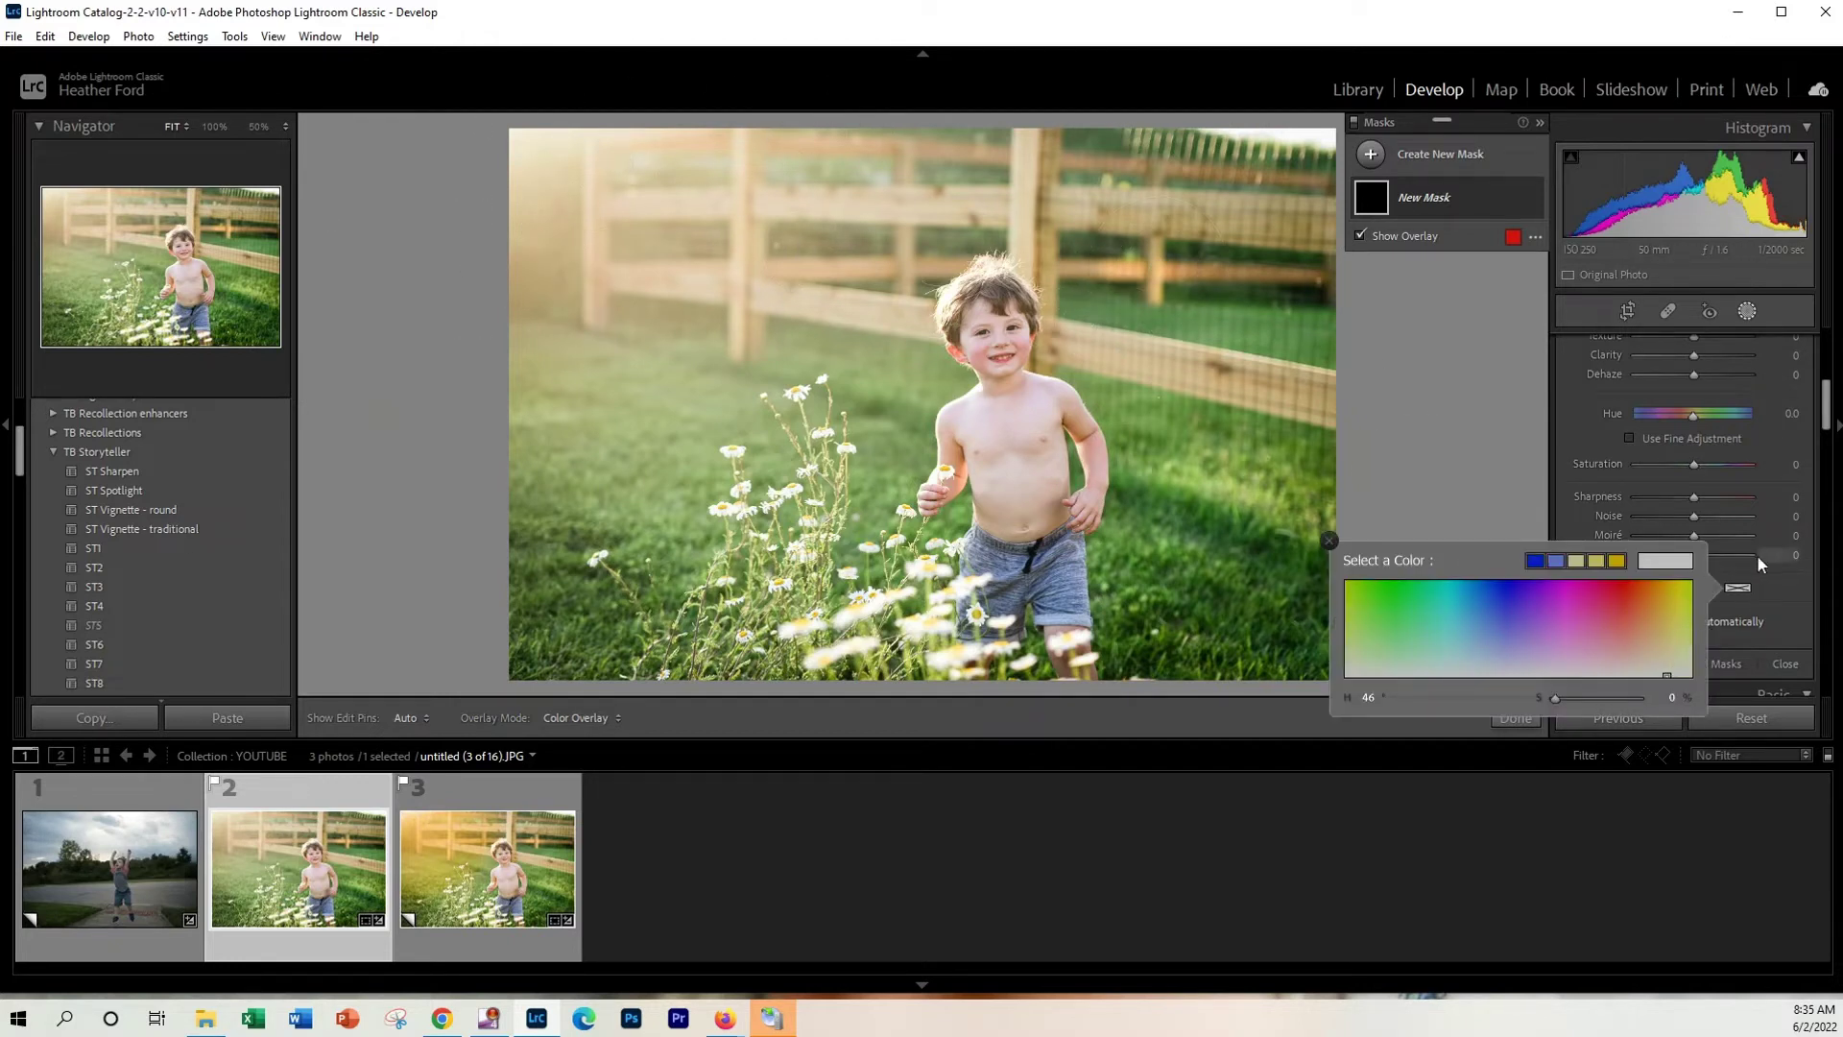
pyautogui.moveTo(1678, 667); pyautogui.dragTo(1646, 609)
# Lower the brush mask's exposure to -0.24
pyautogui.moveTo(1829, 405); pyautogui.dragTo(1829, 361)
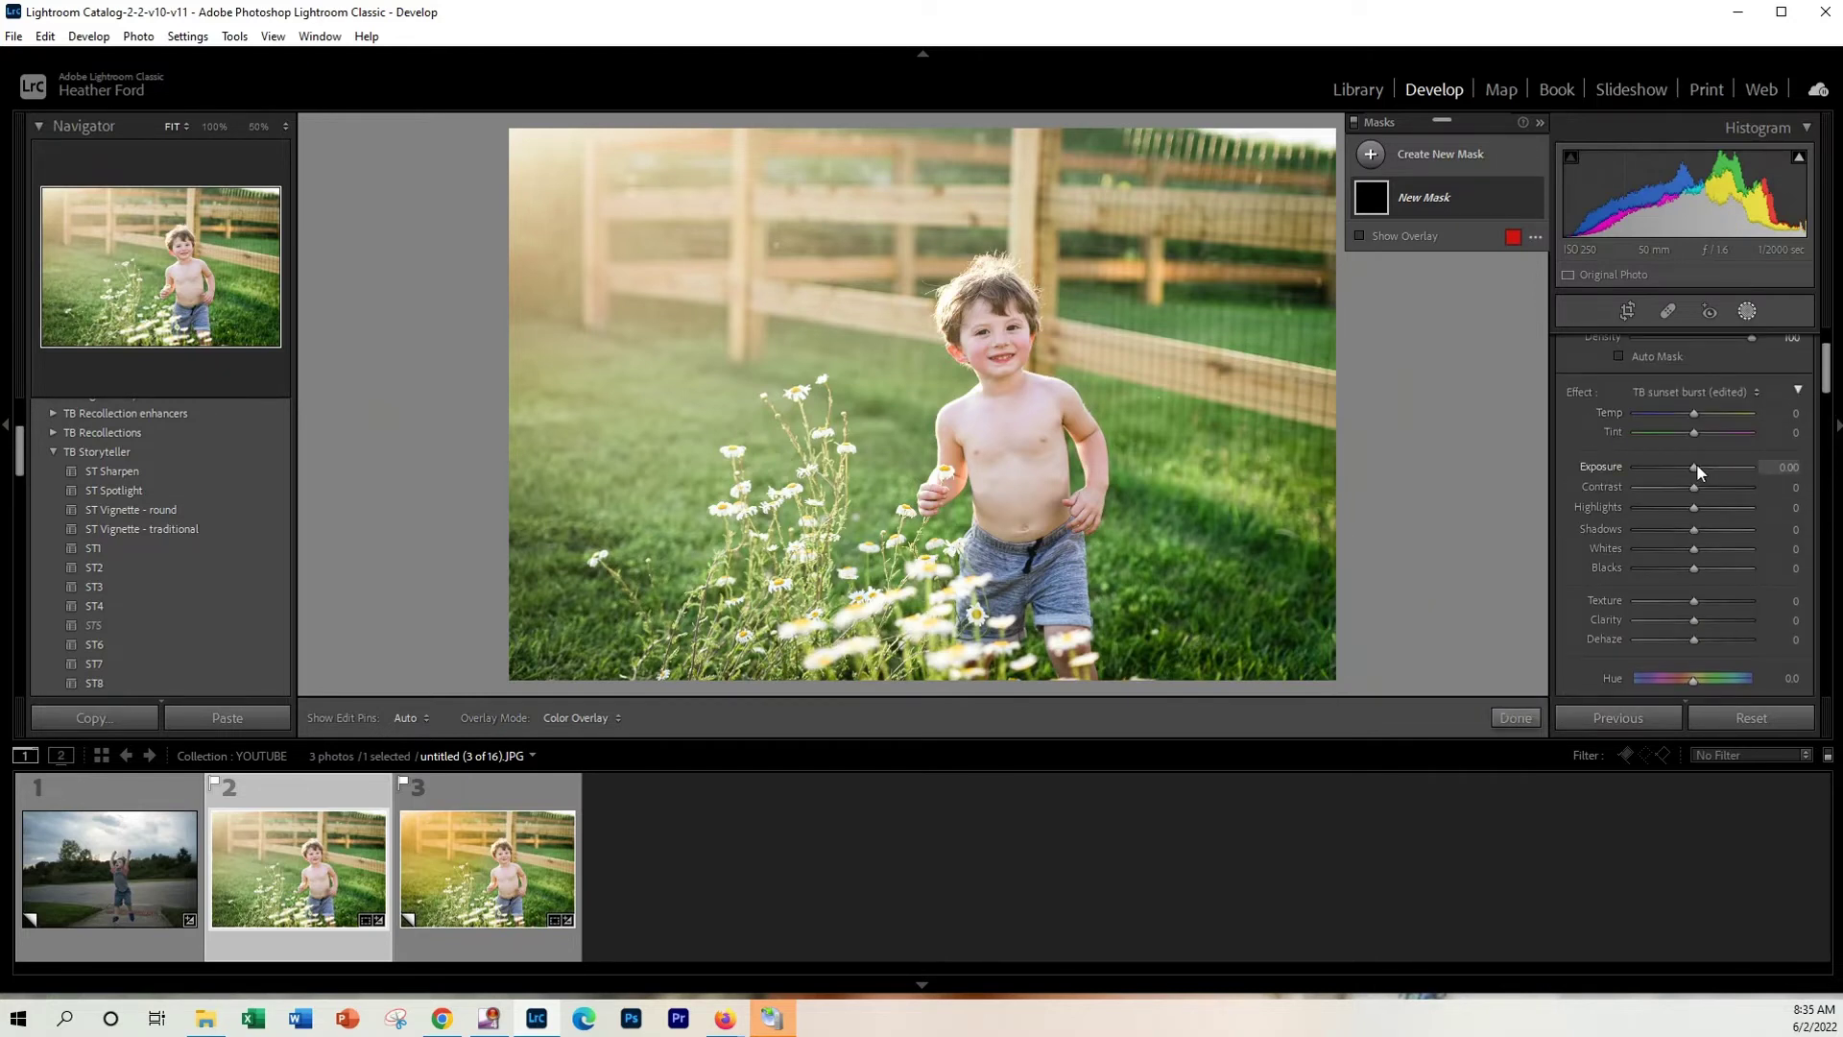
pyautogui.moveTo(1696, 463); pyautogui.dragTo(1691, 461)
pyautogui.scroll(-5, 694, 241)
pyautogui.scroll(5, 704, 260)
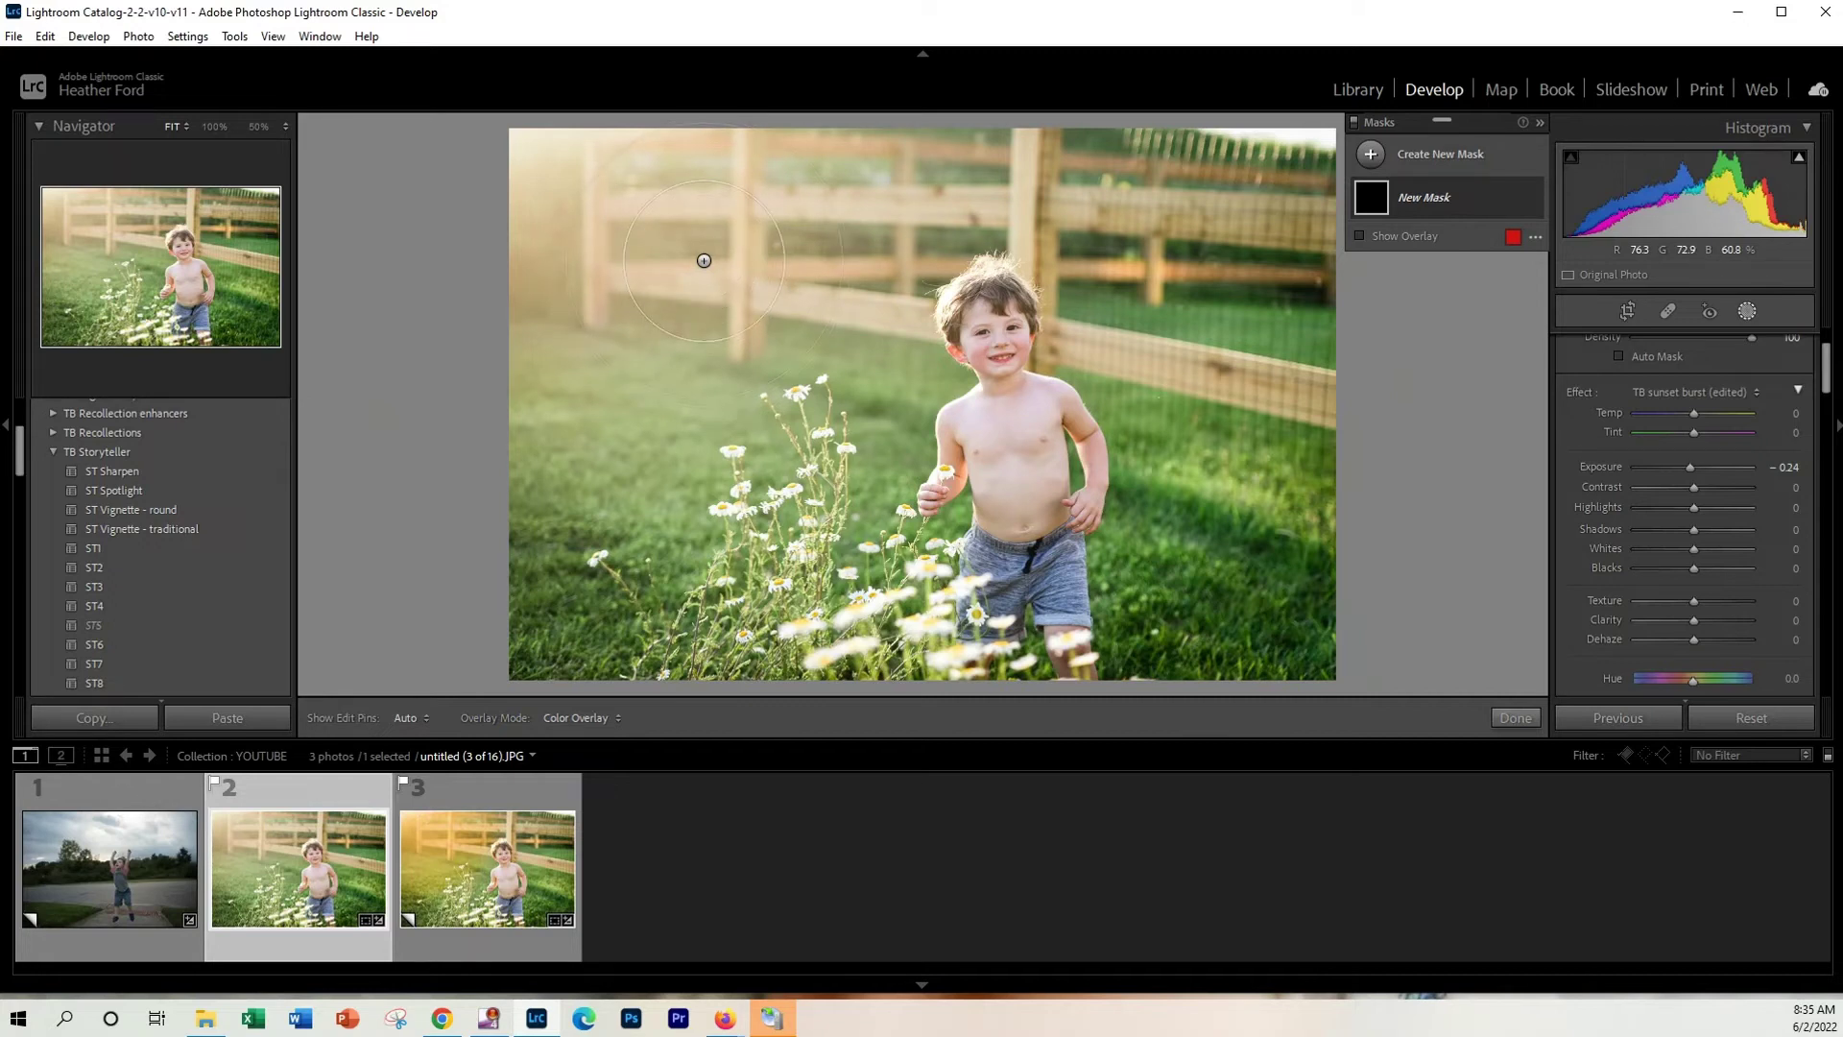
# Set the brush size to 30.6 and paint the orange glow over the sunlit upper-left part of the photo
pyautogui.scroll(3, 1827, 370)
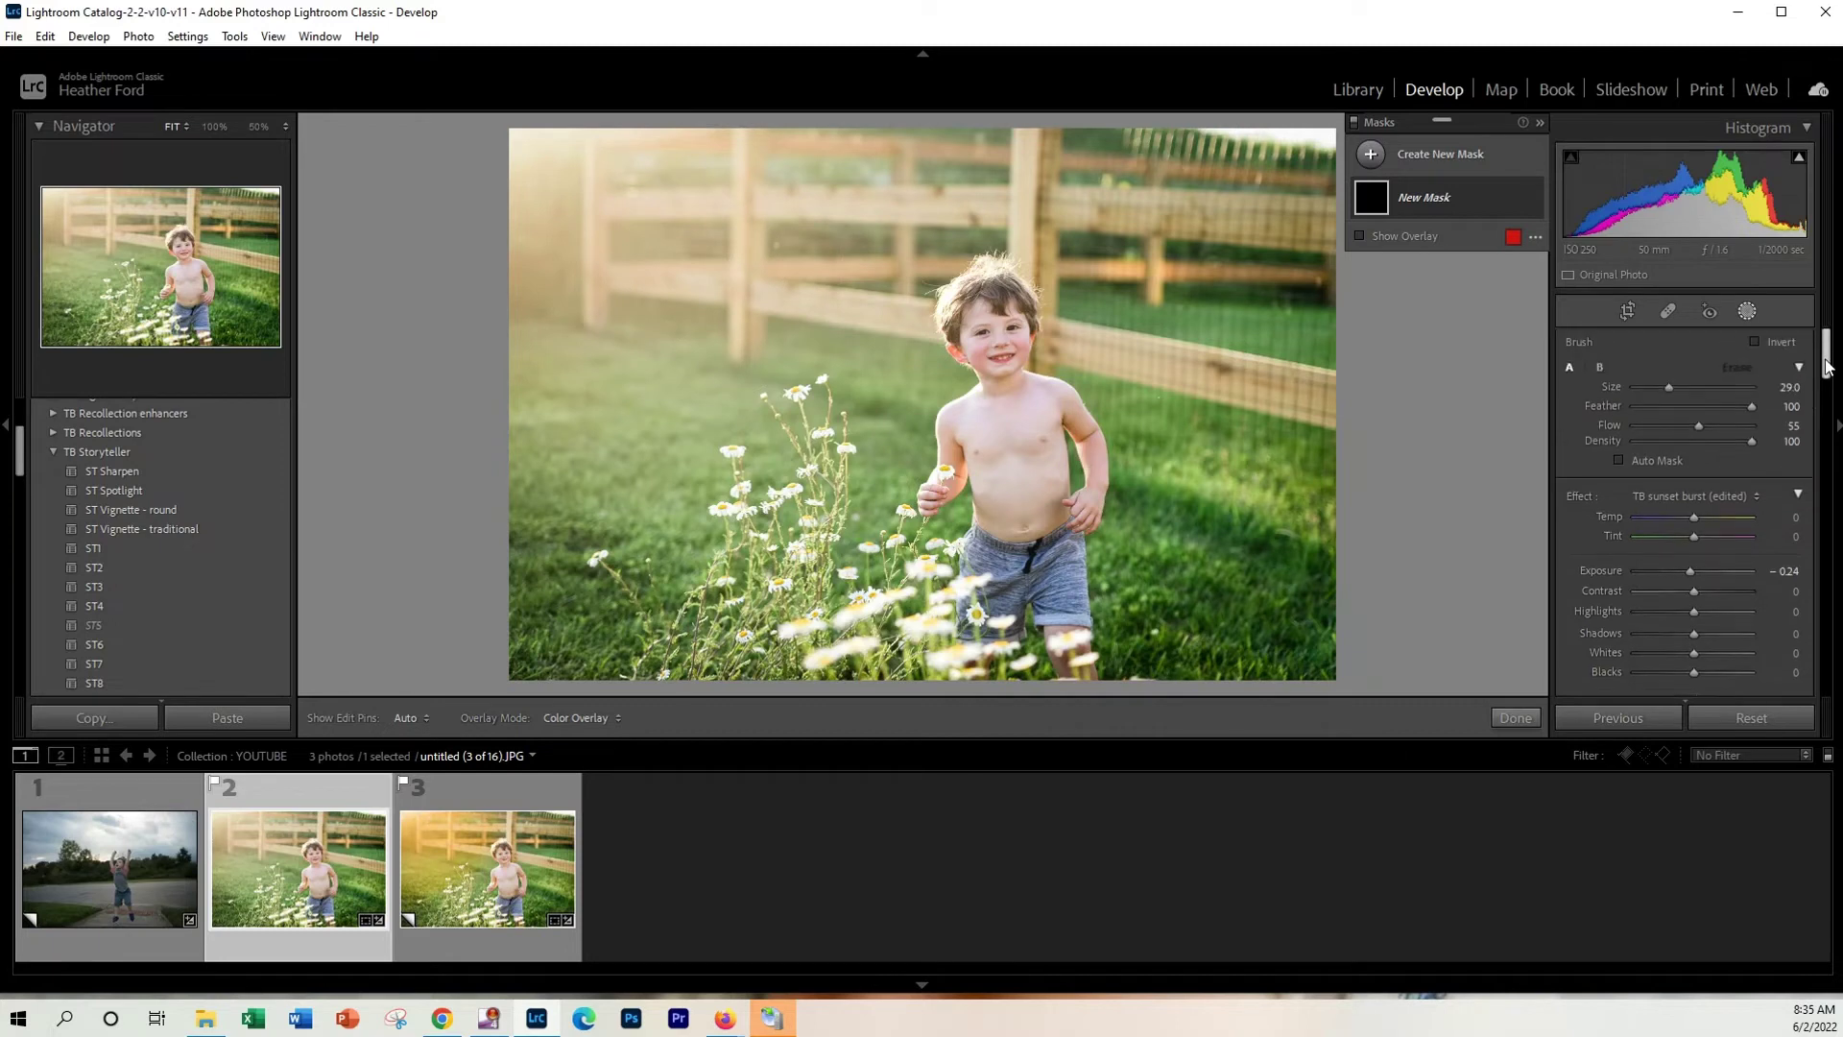
pyautogui.moveTo(1668, 387); pyautogui.dragTo(1670, 387)
pyautogui.press('h')
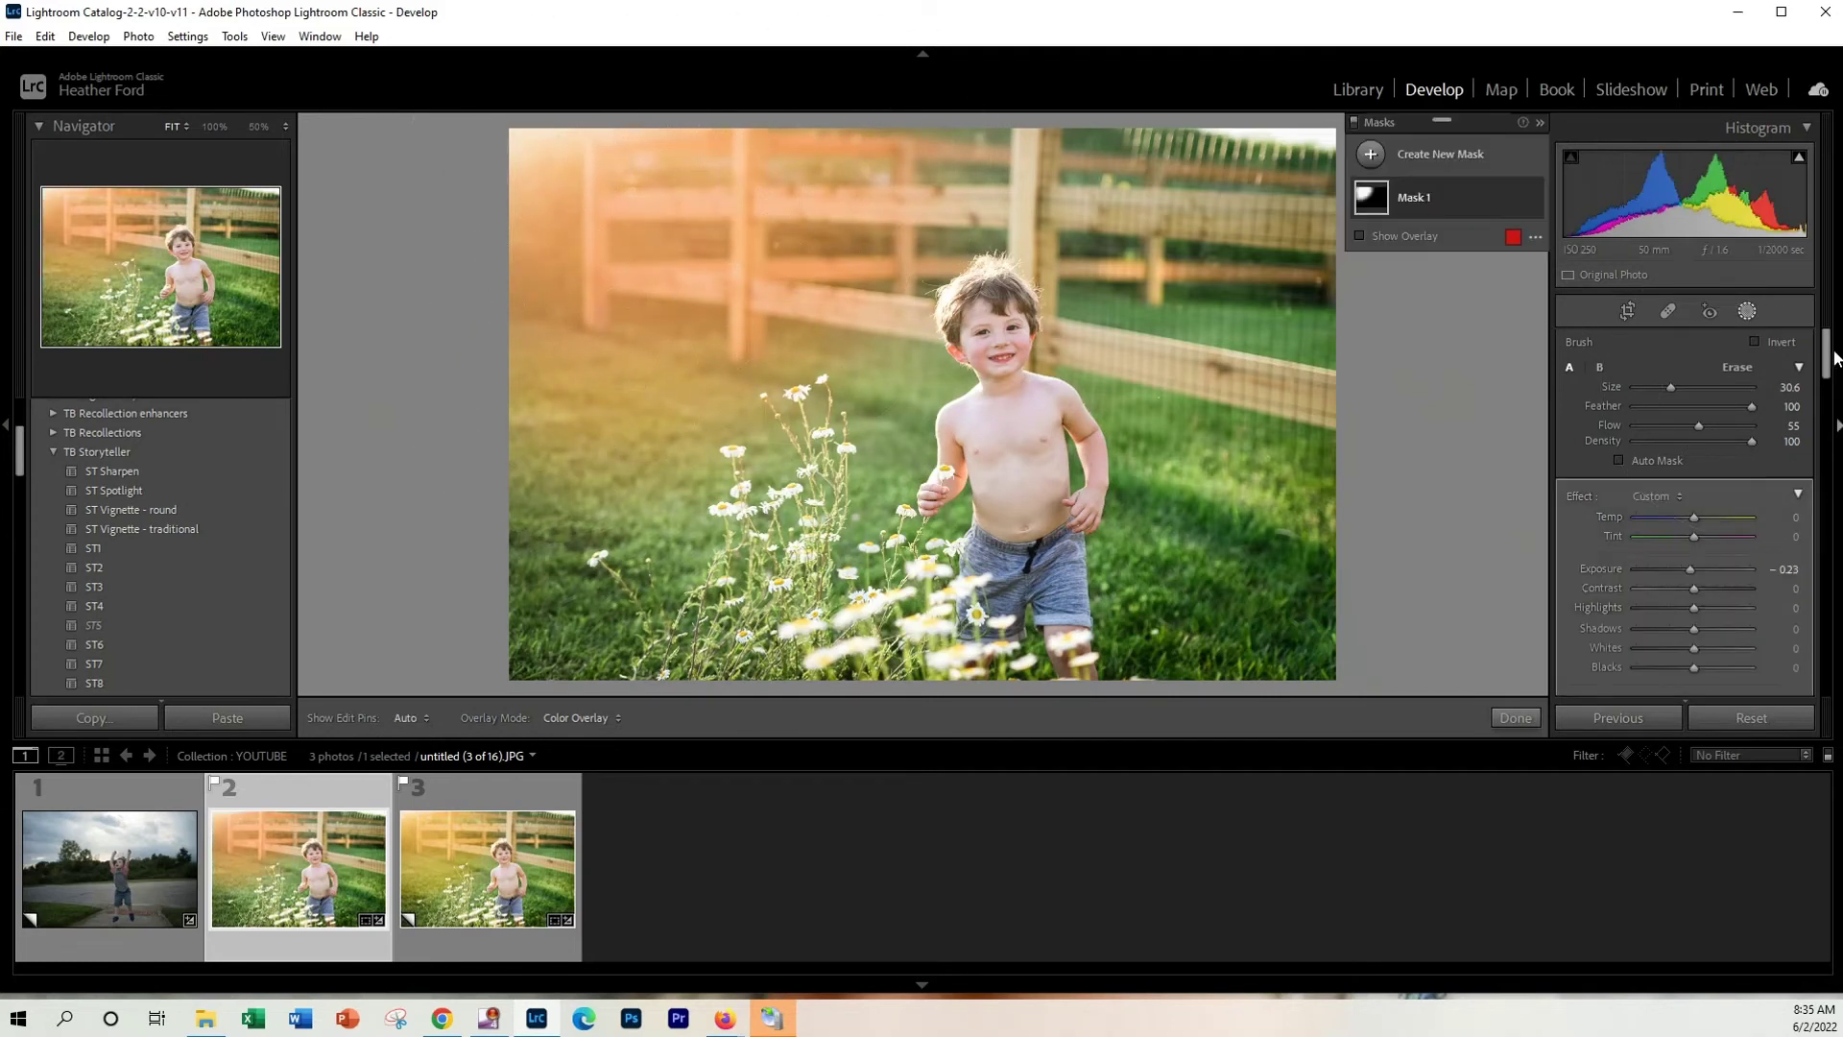
# Change the brush mask's tint color to a more golden yellow-orange
pyautogui.moveTo(1834, 361); pyautogui.dragTo(1831, 415)
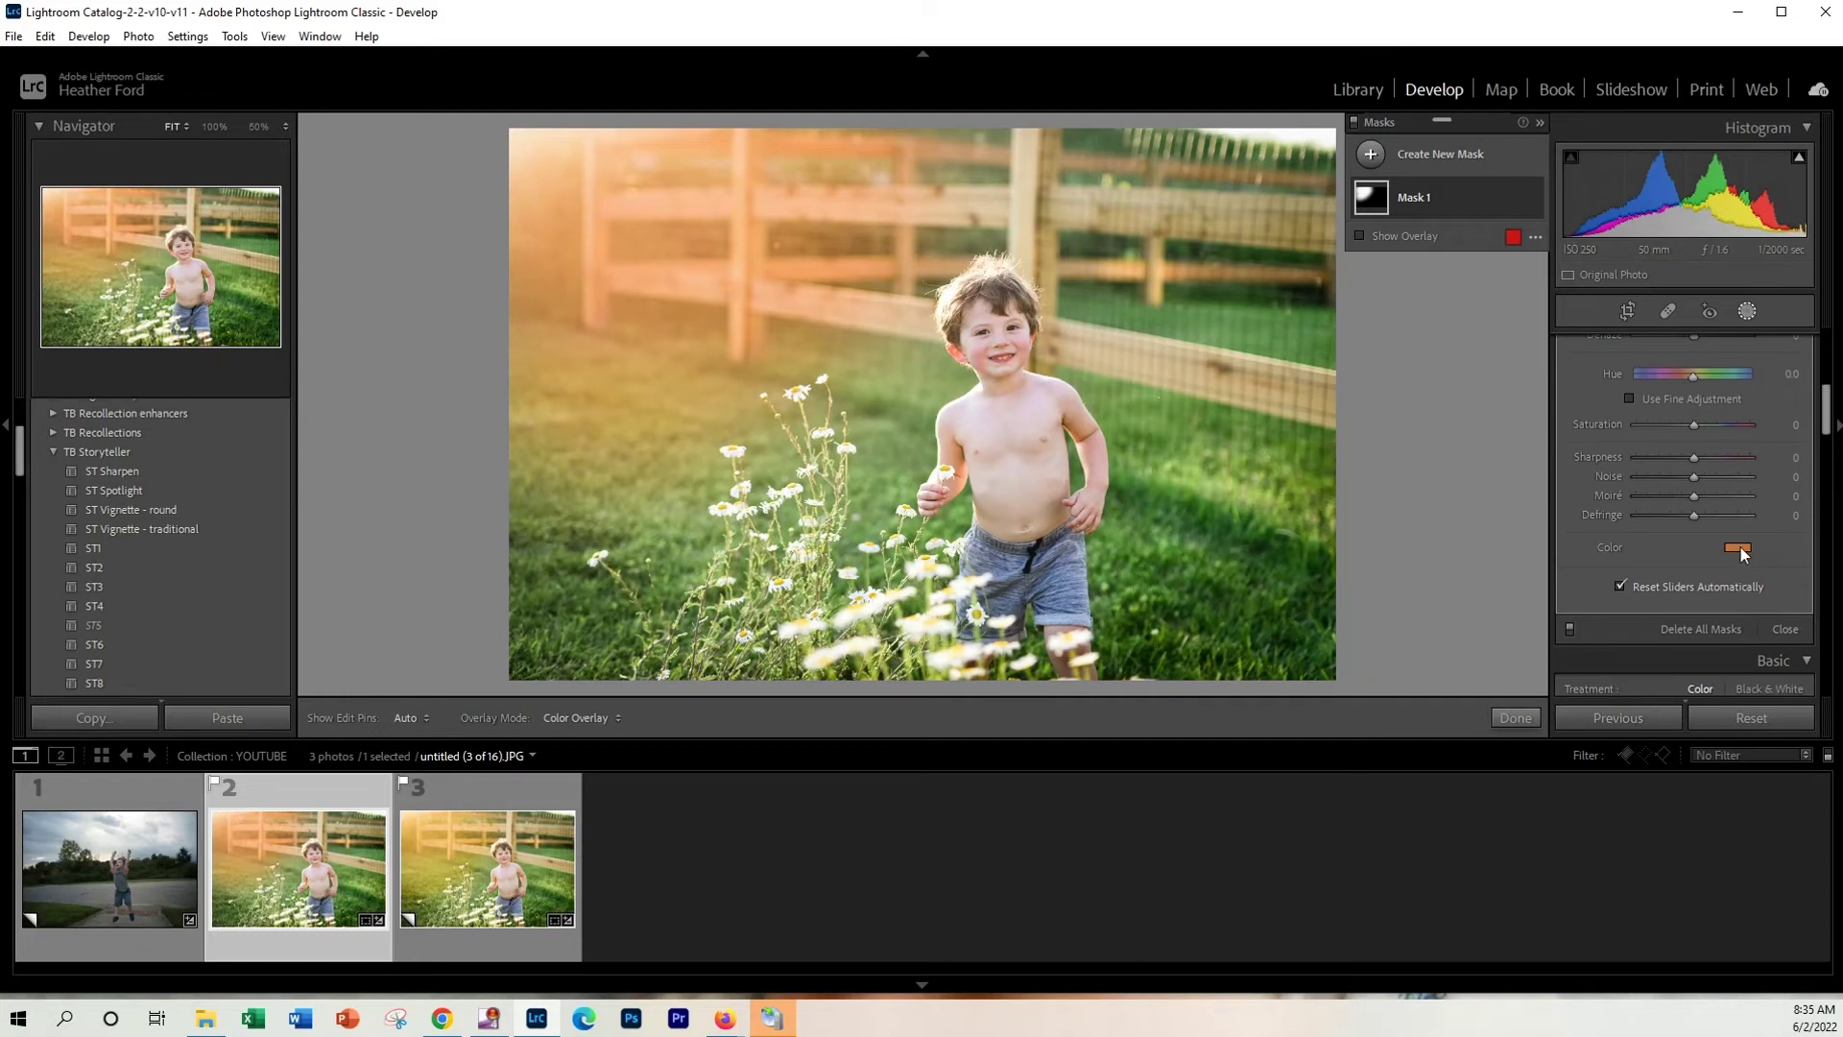
pyautogui.click(1739, 548)
pyautogui.click(1626, 572)
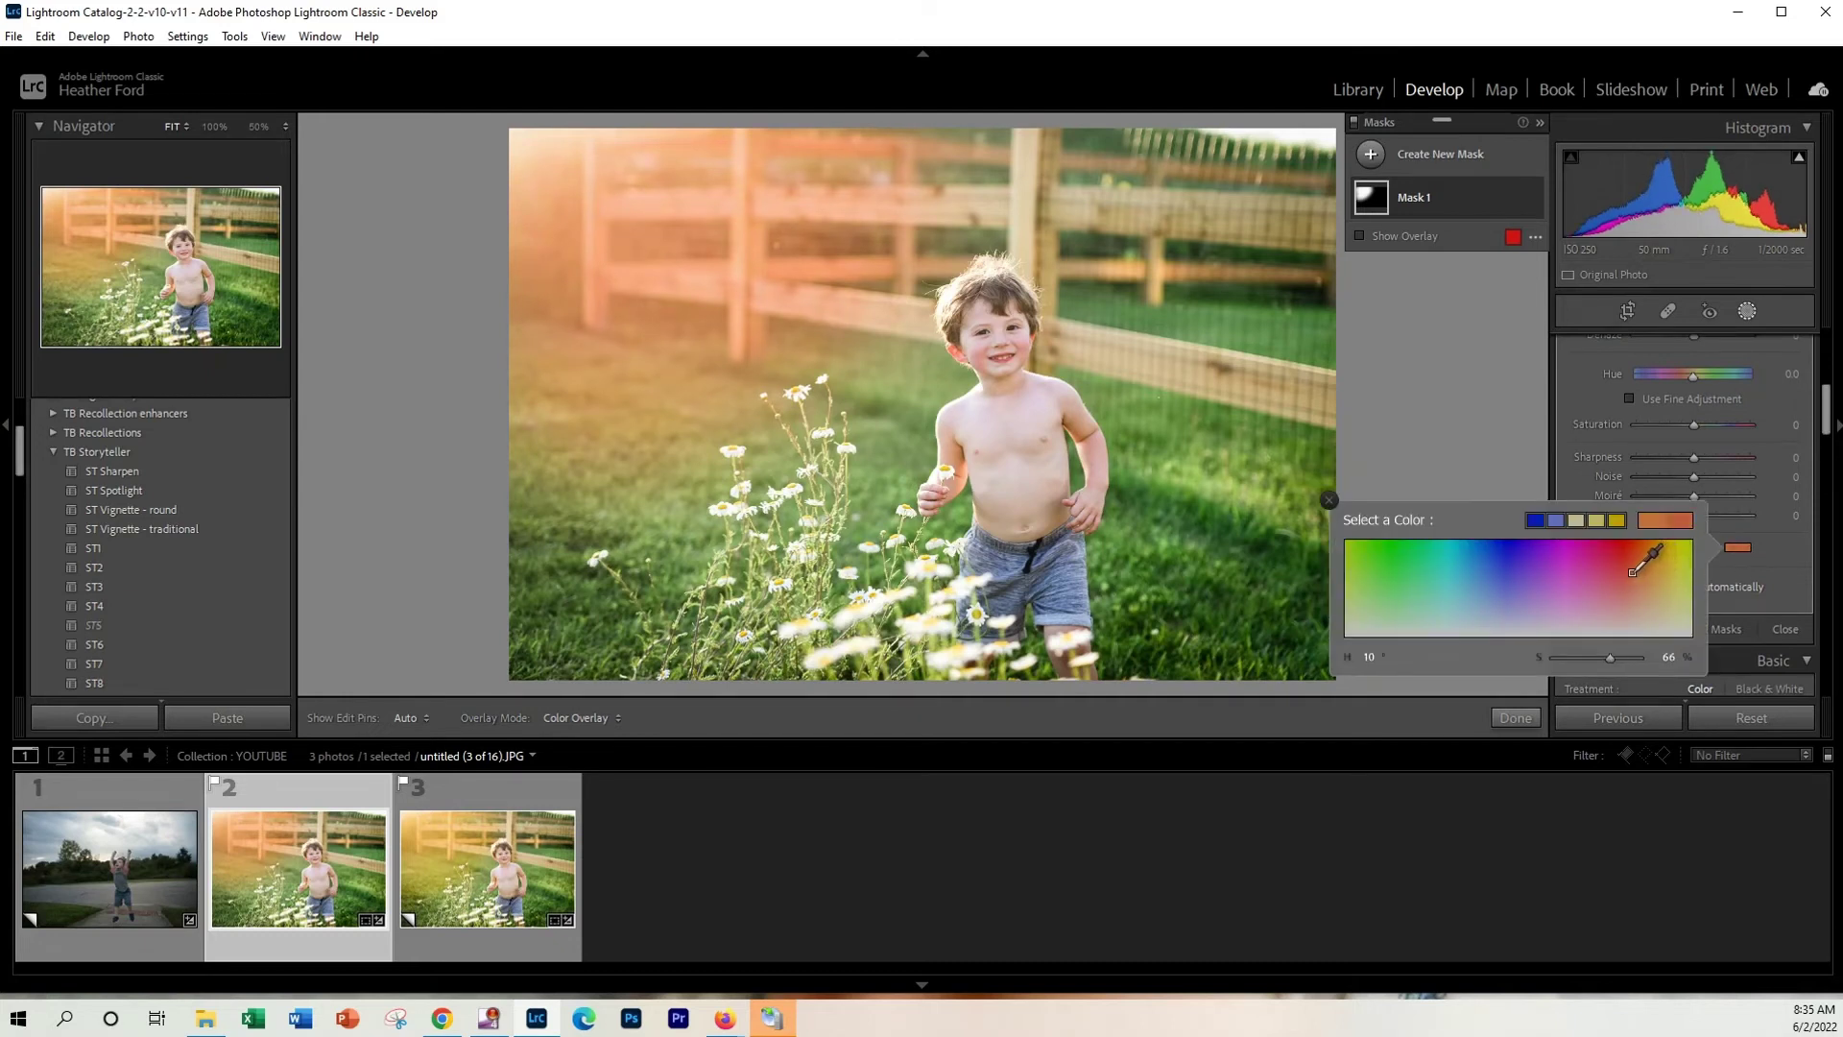
pyautogui.moveTo(1626, 572); pyautogui.dragTo(1662, 579)
# Compare the photo with the glow mask hidden and shown, leave the mask visible, and finish masking
pyautogui.press('h')
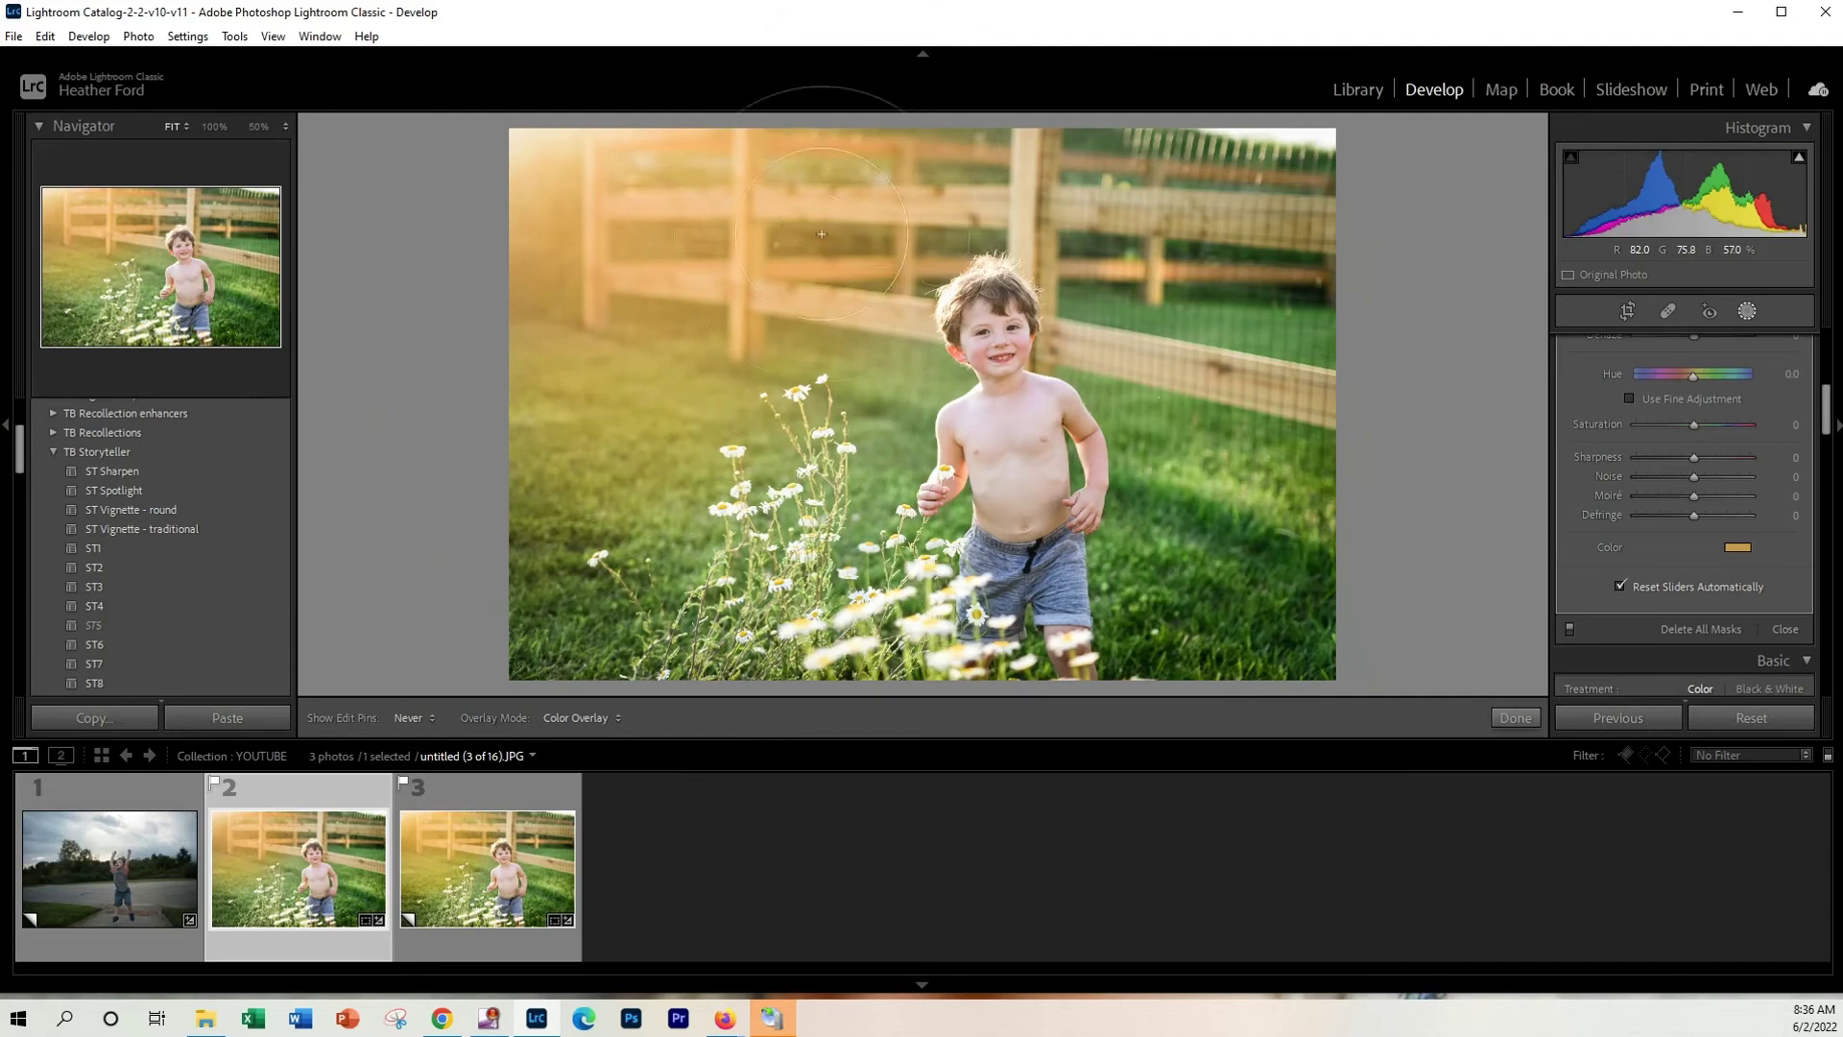
pyautogui.press('h')
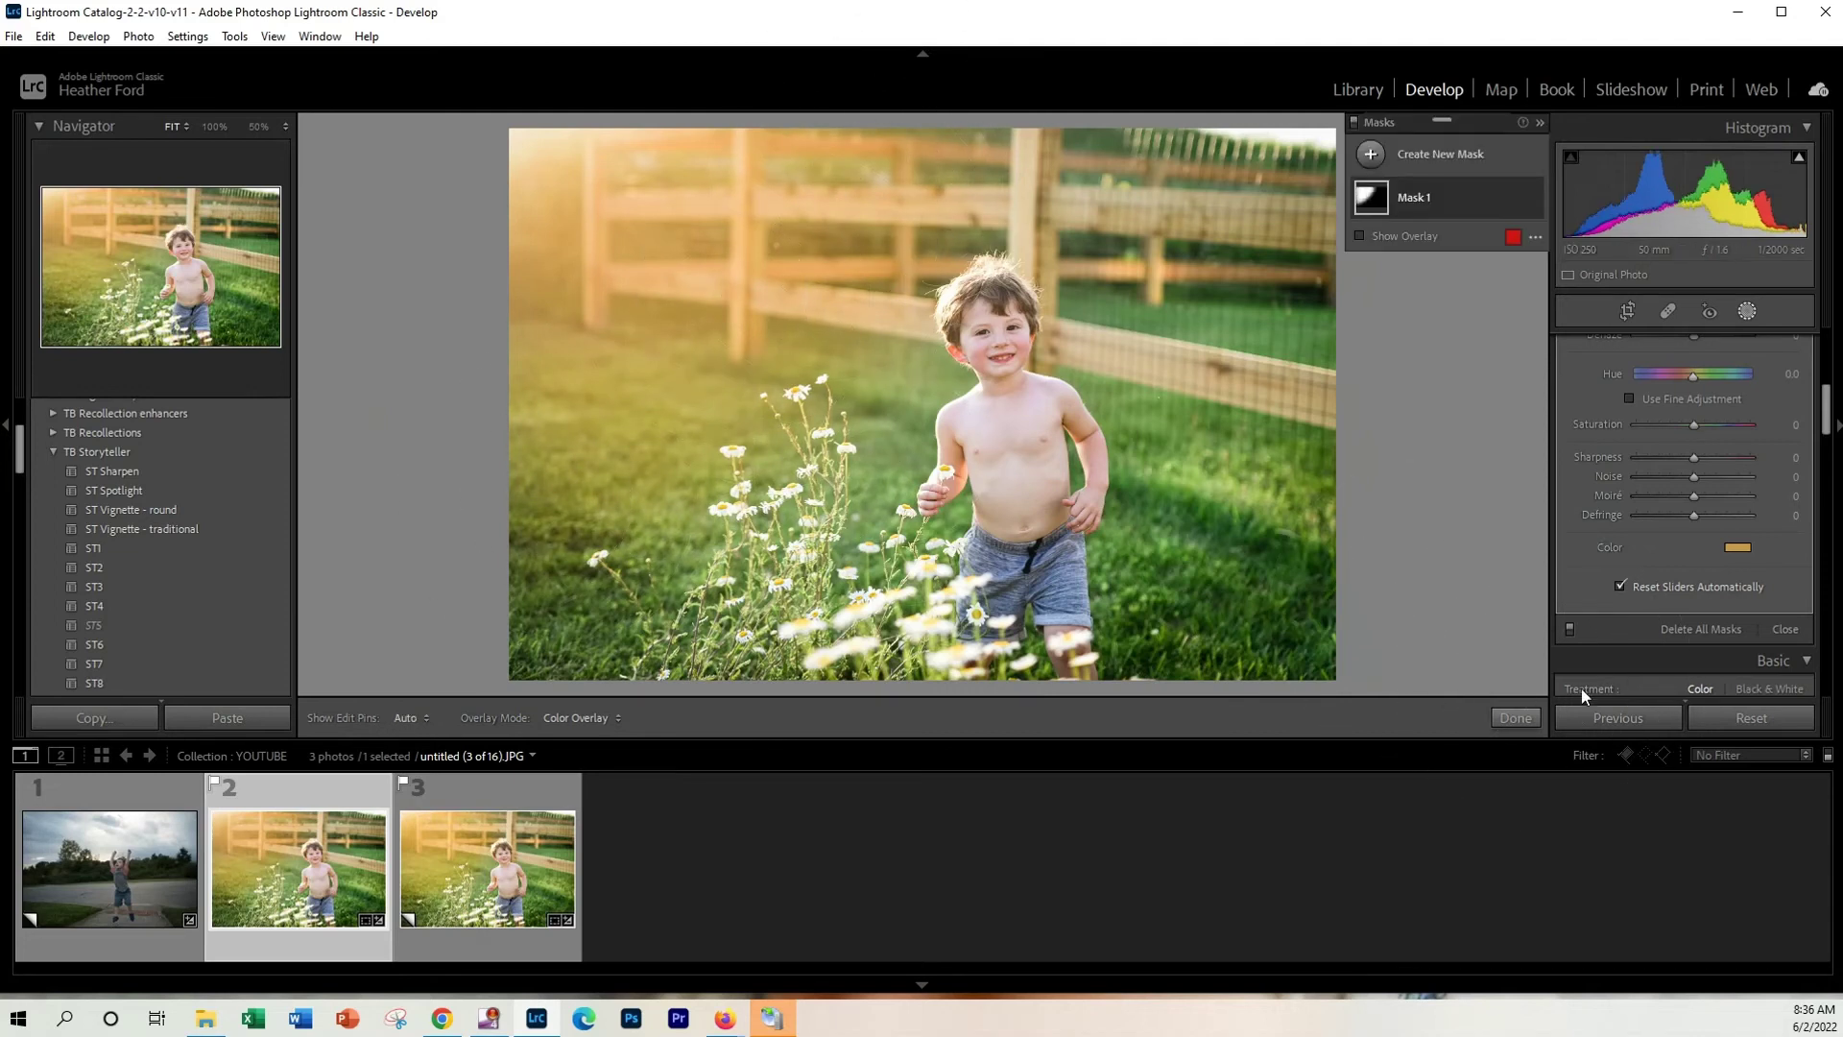
pyautogui.click(1359, 236)
pyautogui.click(1361, 236)
pyautogui.click(1532, 196)
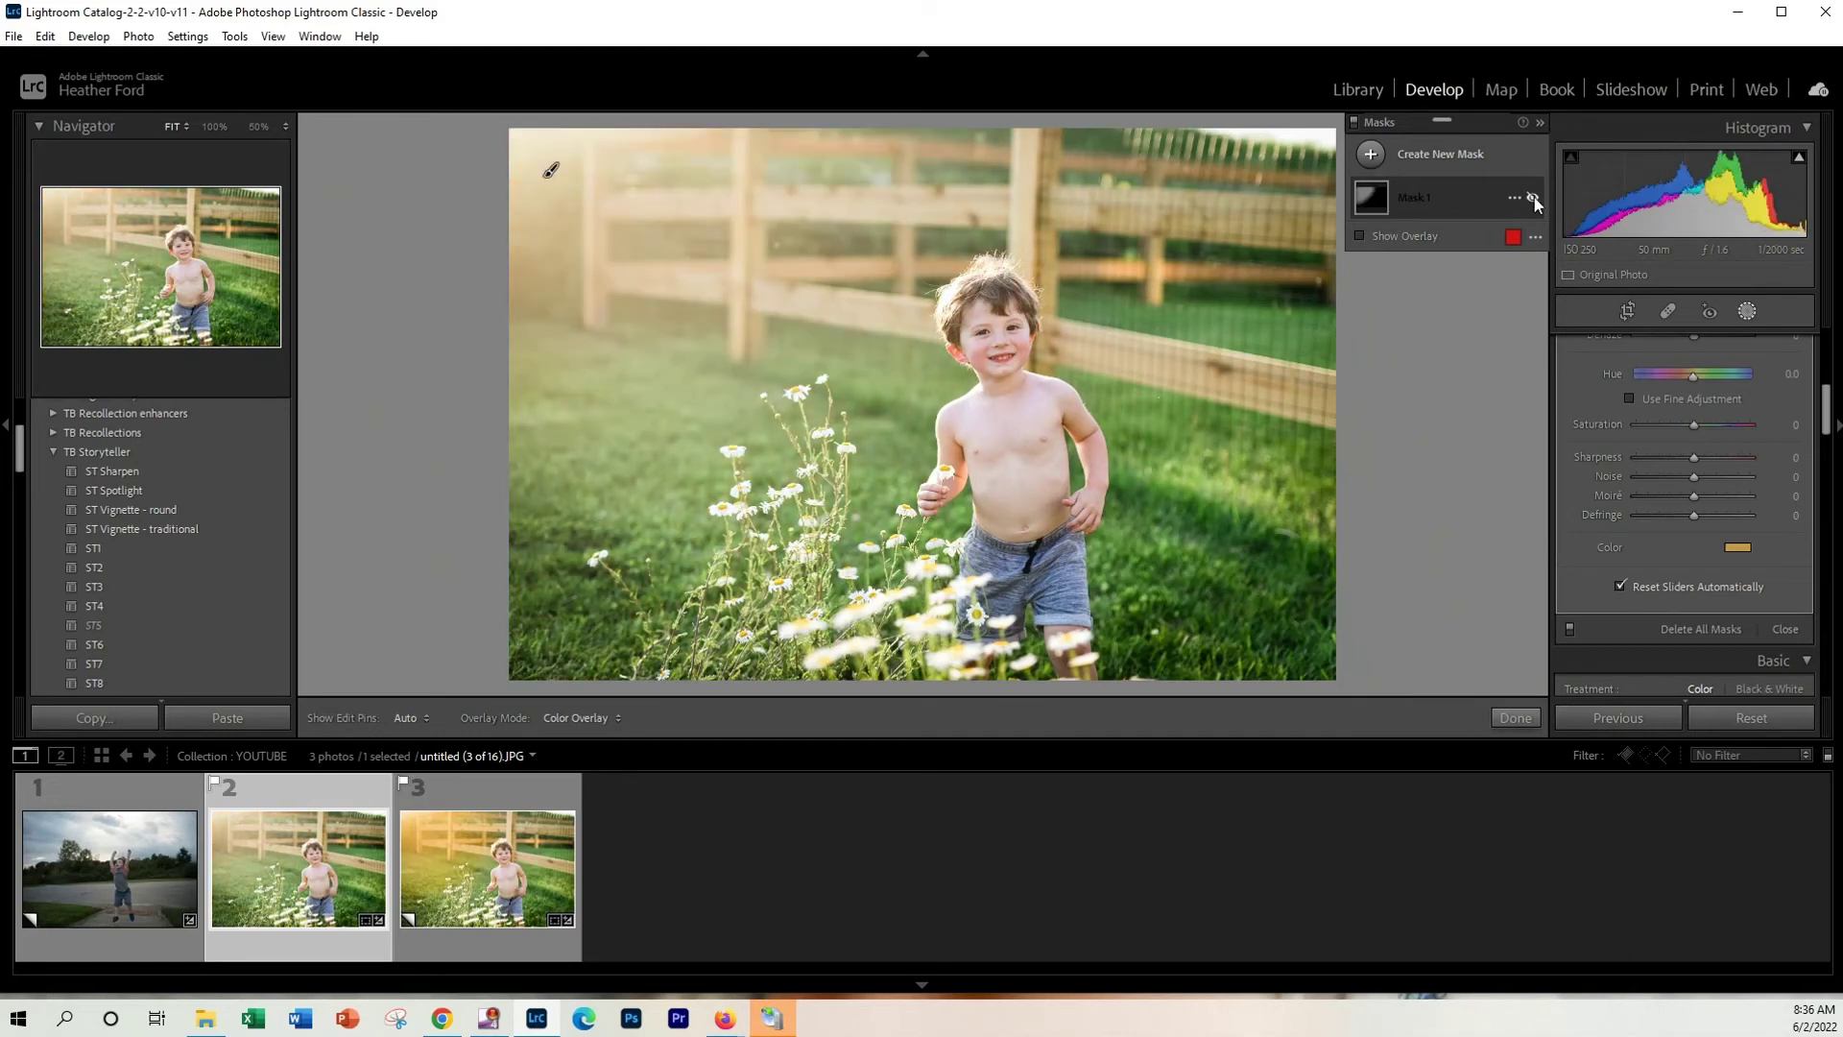
pyautogui.click(1534, 199)
pyautogui.click(1534, 199)
pyautogui.click(1534, 199)
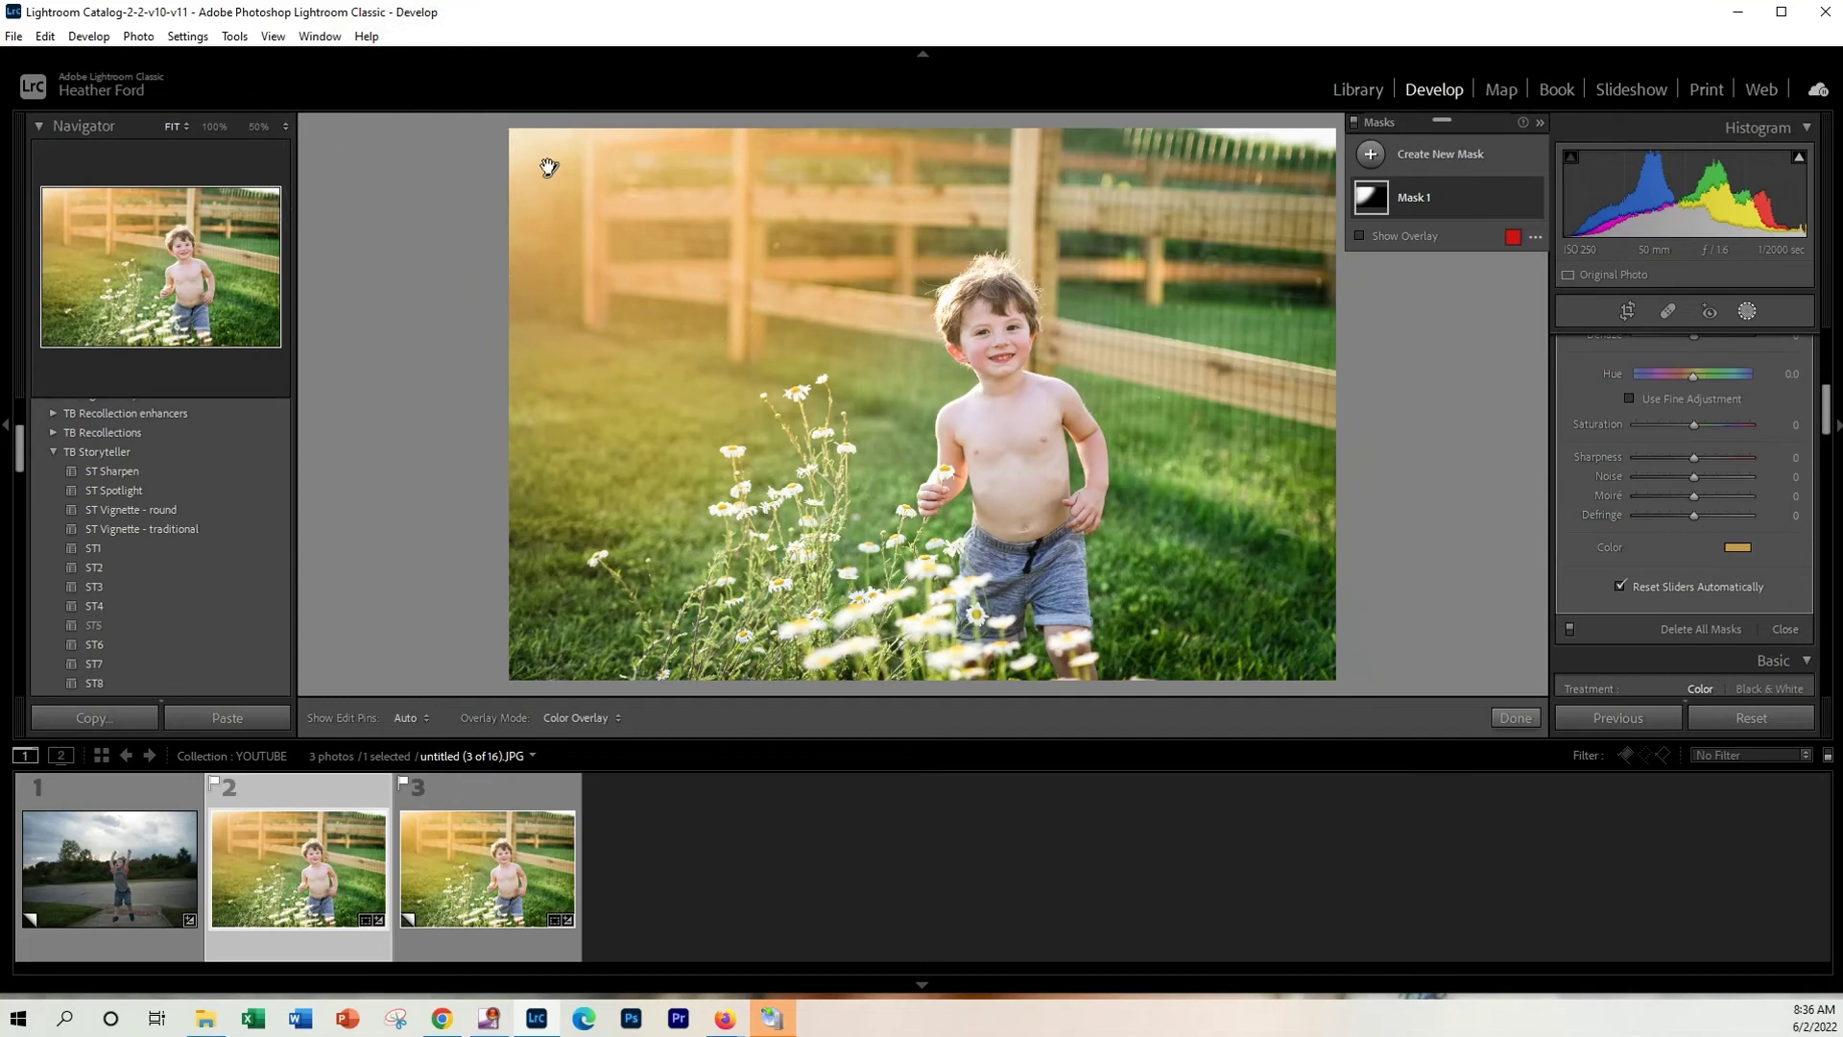
pyautogui.click(1516, 719)
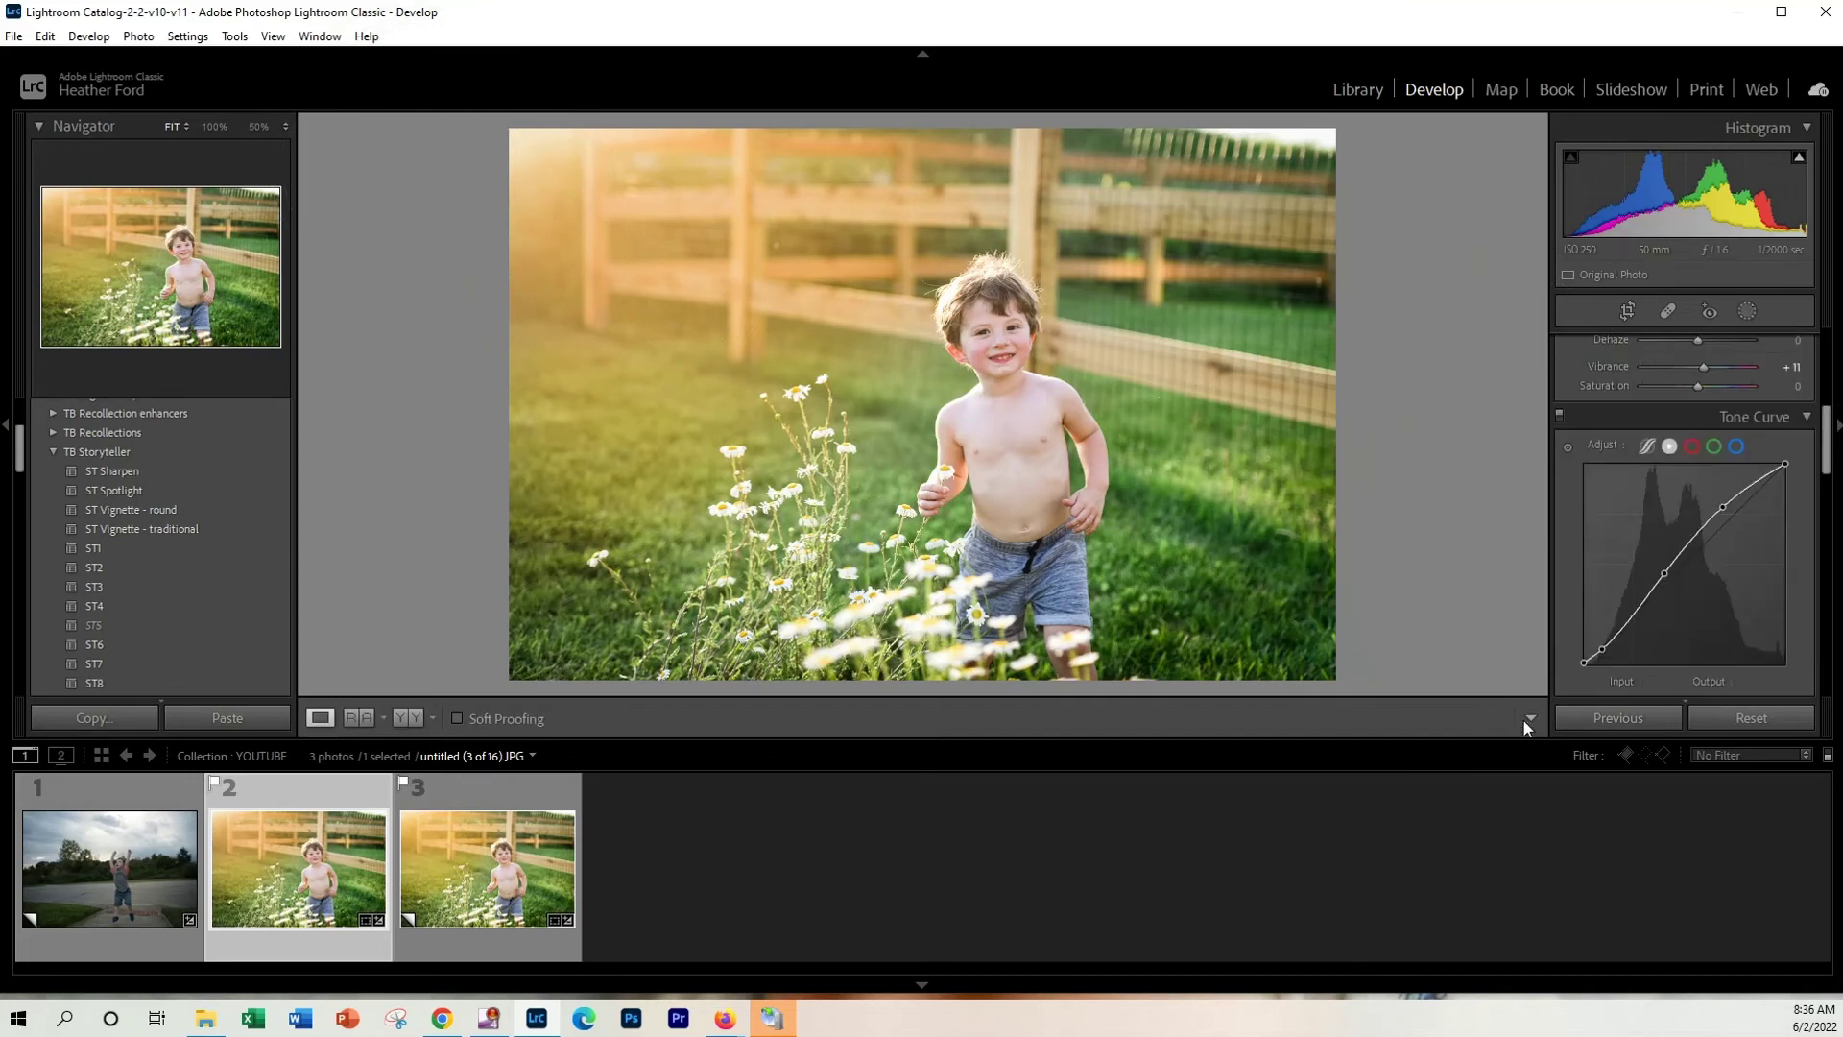